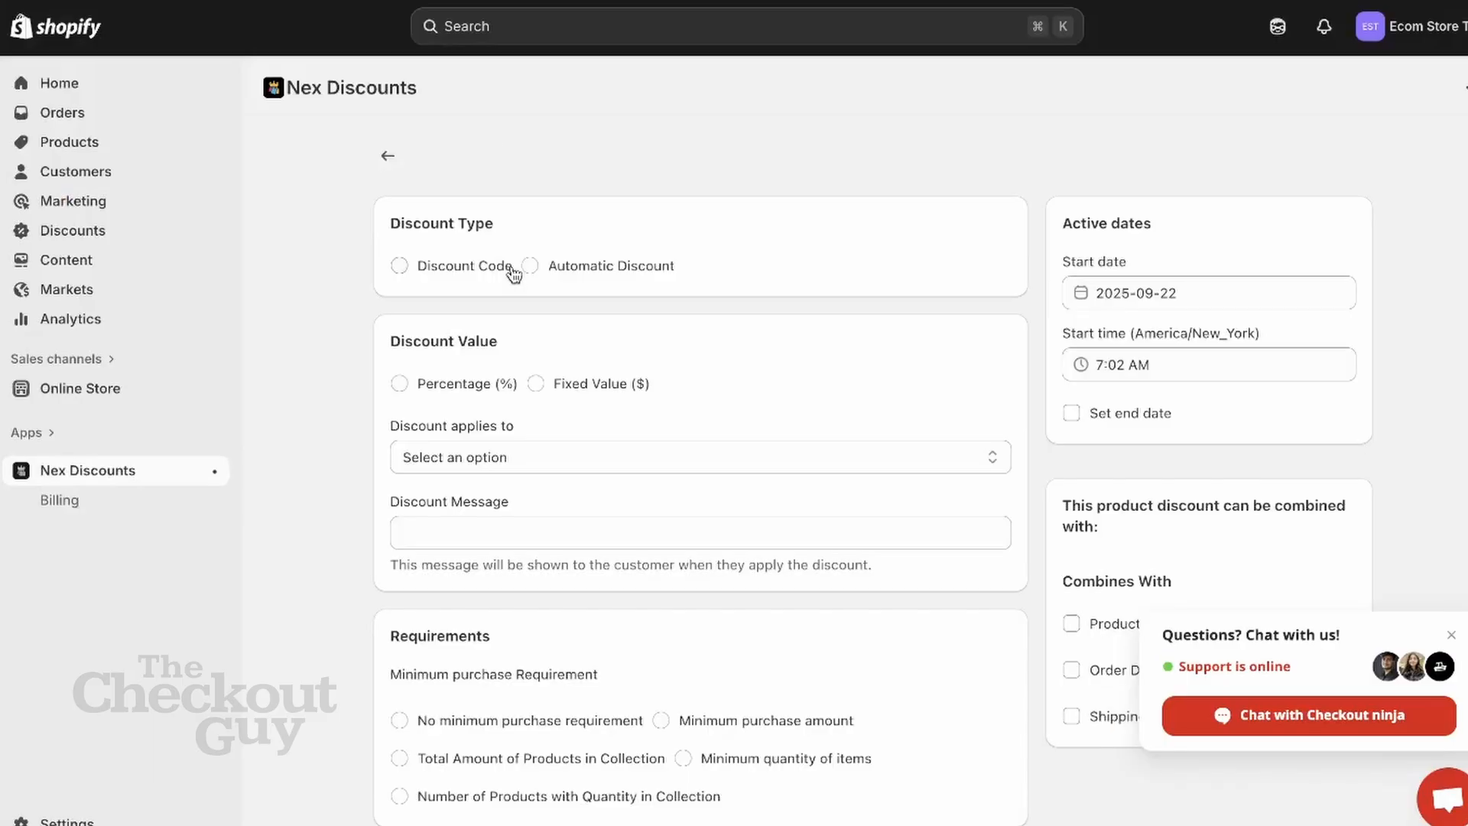
- Set the discount type to Discount Code and enter HALLOWEEN400 as the code
left_click(490, 274)
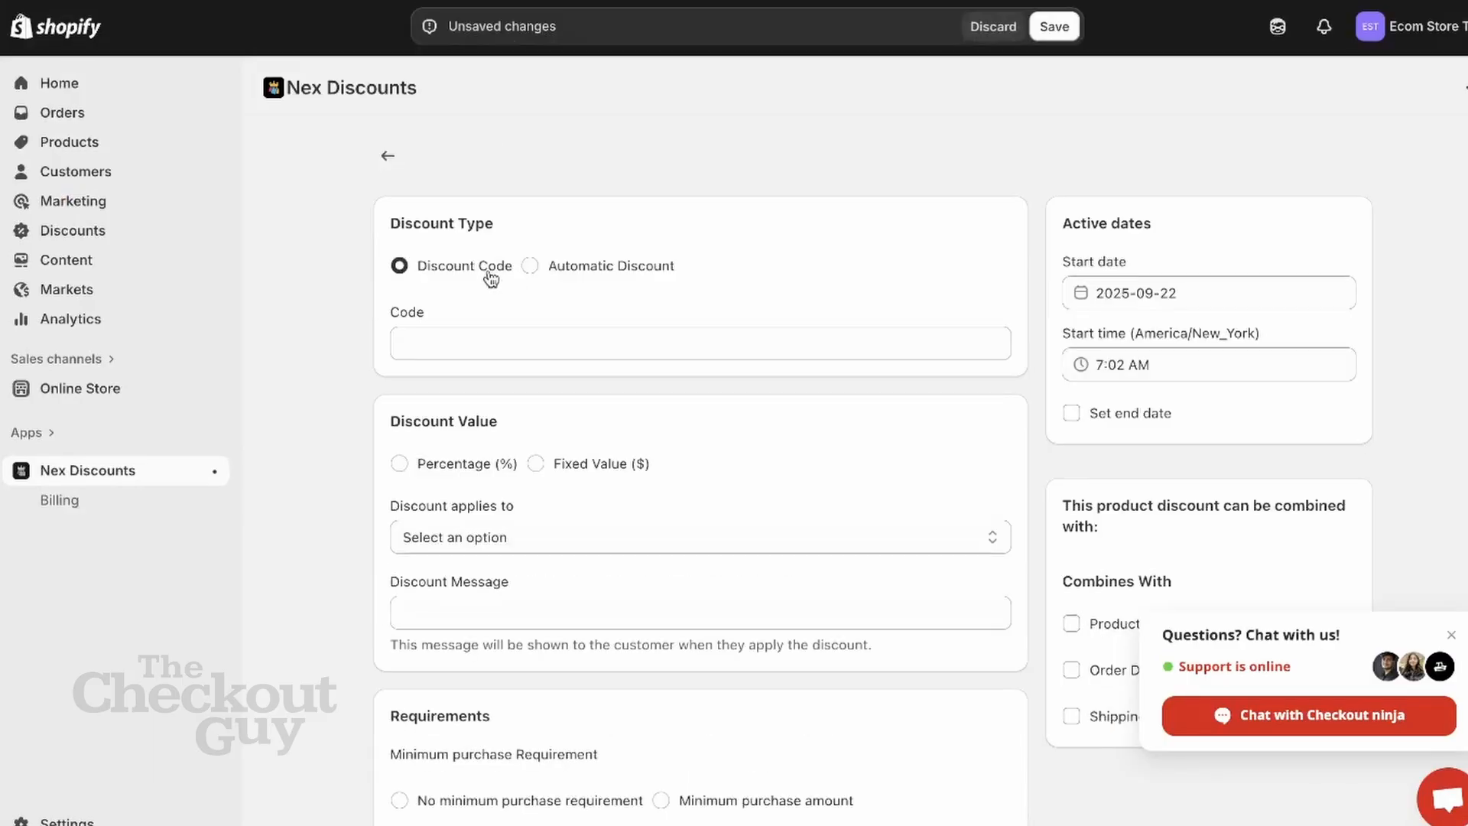
left_click(481, 335)
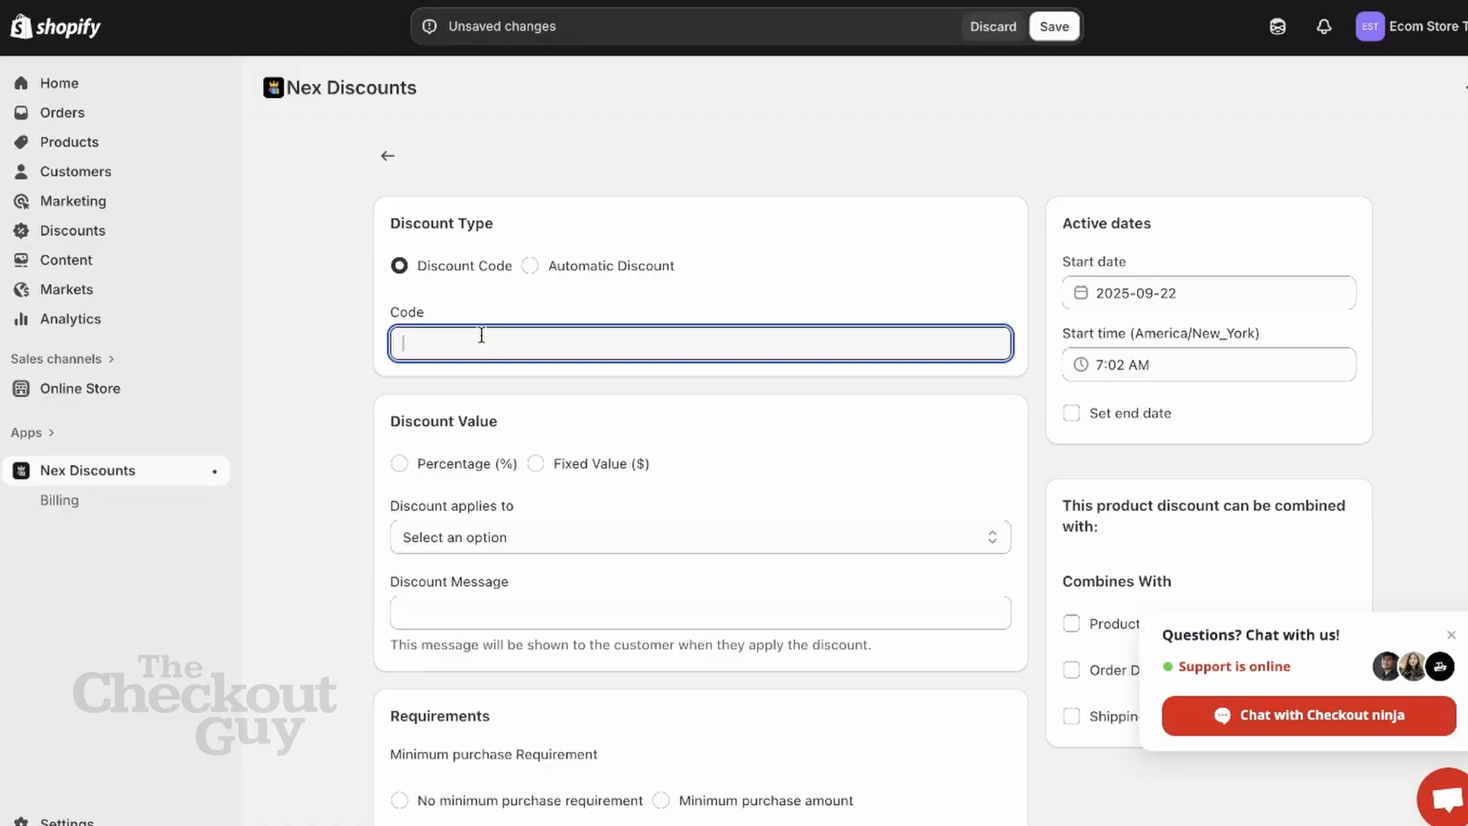
type("HALLOWEEN400")
- Make the discount value a percentage of 50 with a capping amount of 400
left_click(484, 468)
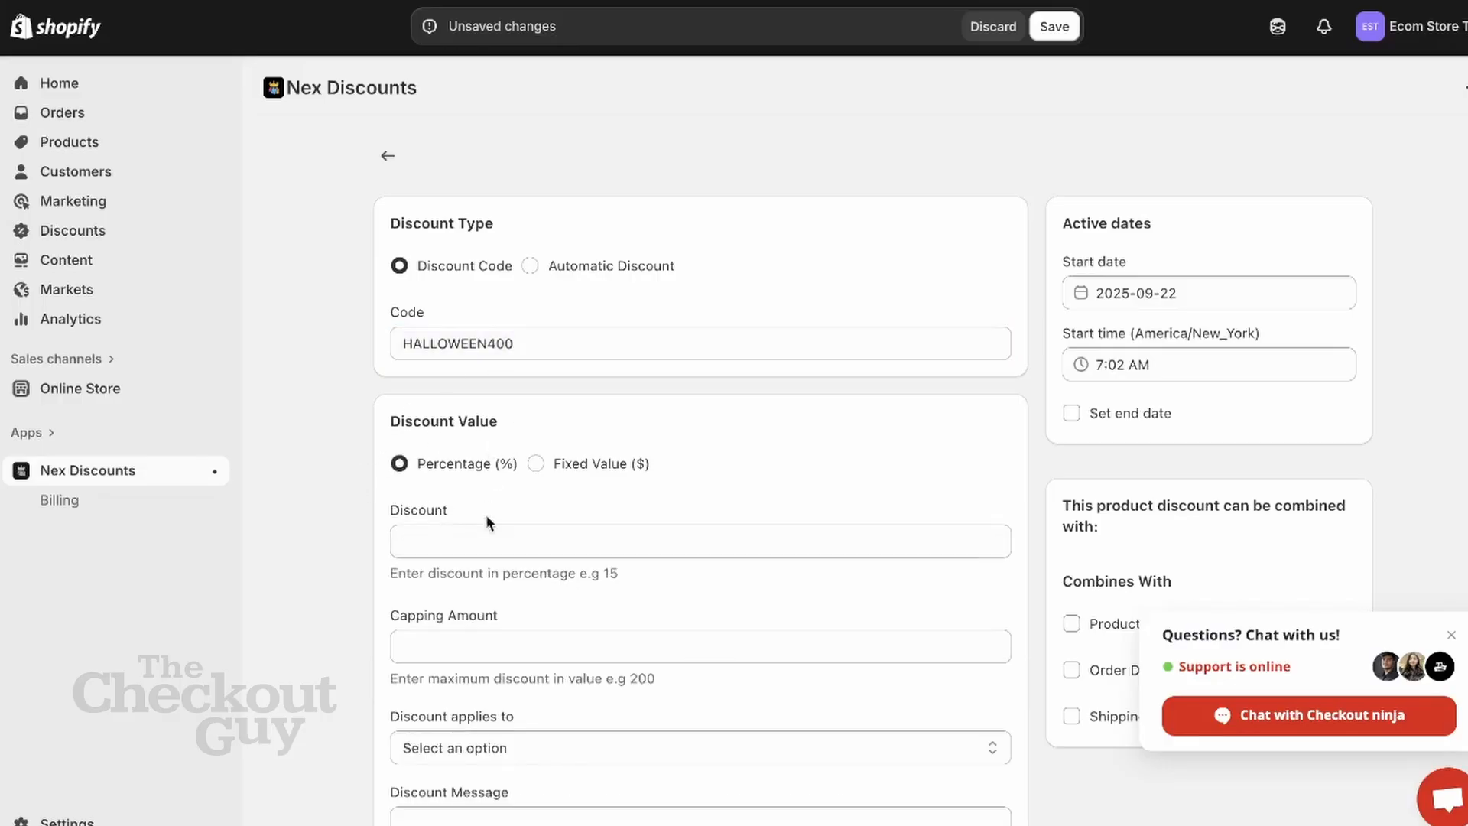
left_click(486, 536)
type("50")
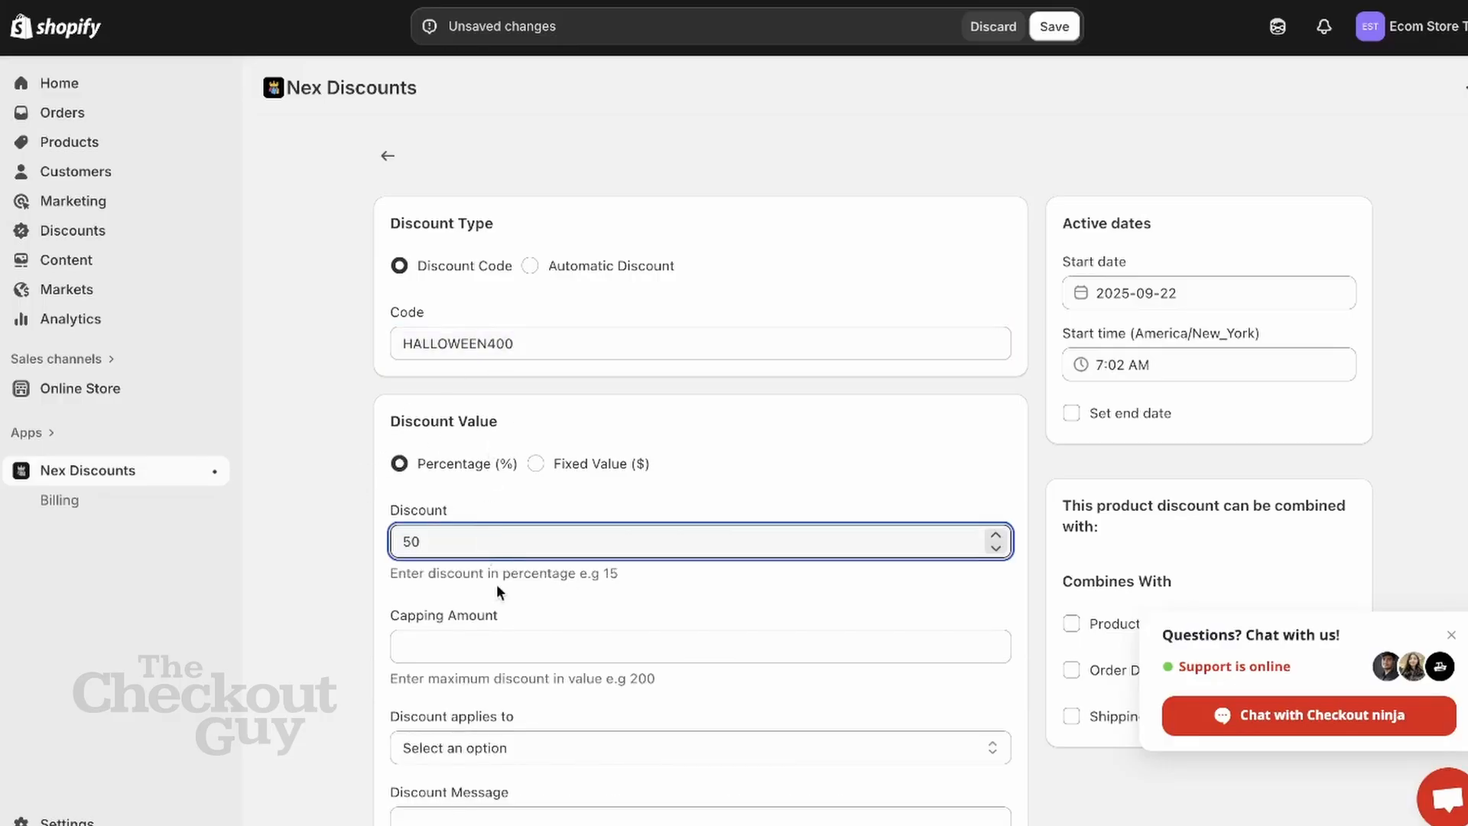
left_click(497, 639)
type("400")
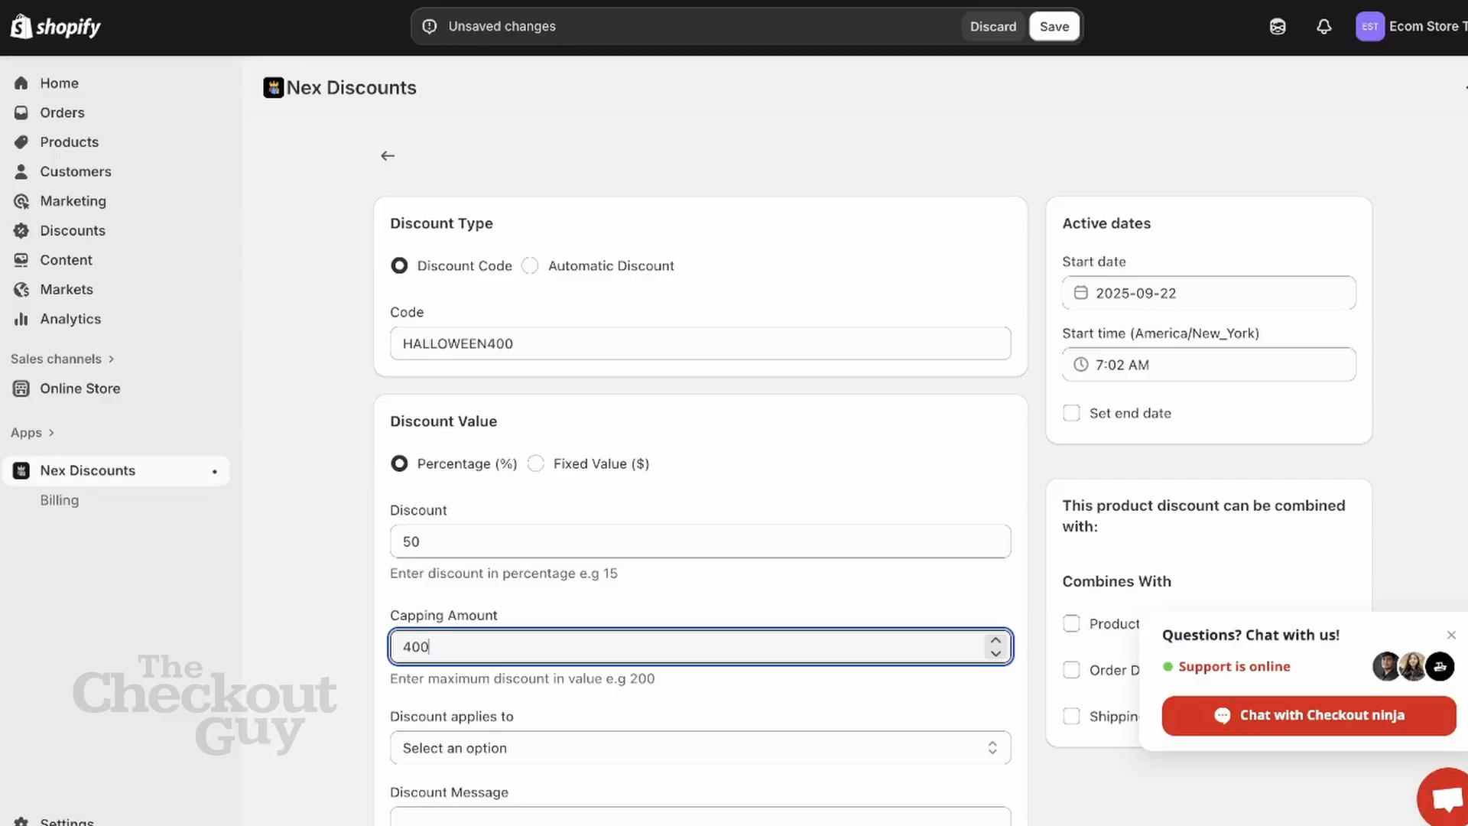
- Set the discount to apply to all products
scroll(467, 795, "down", 5)
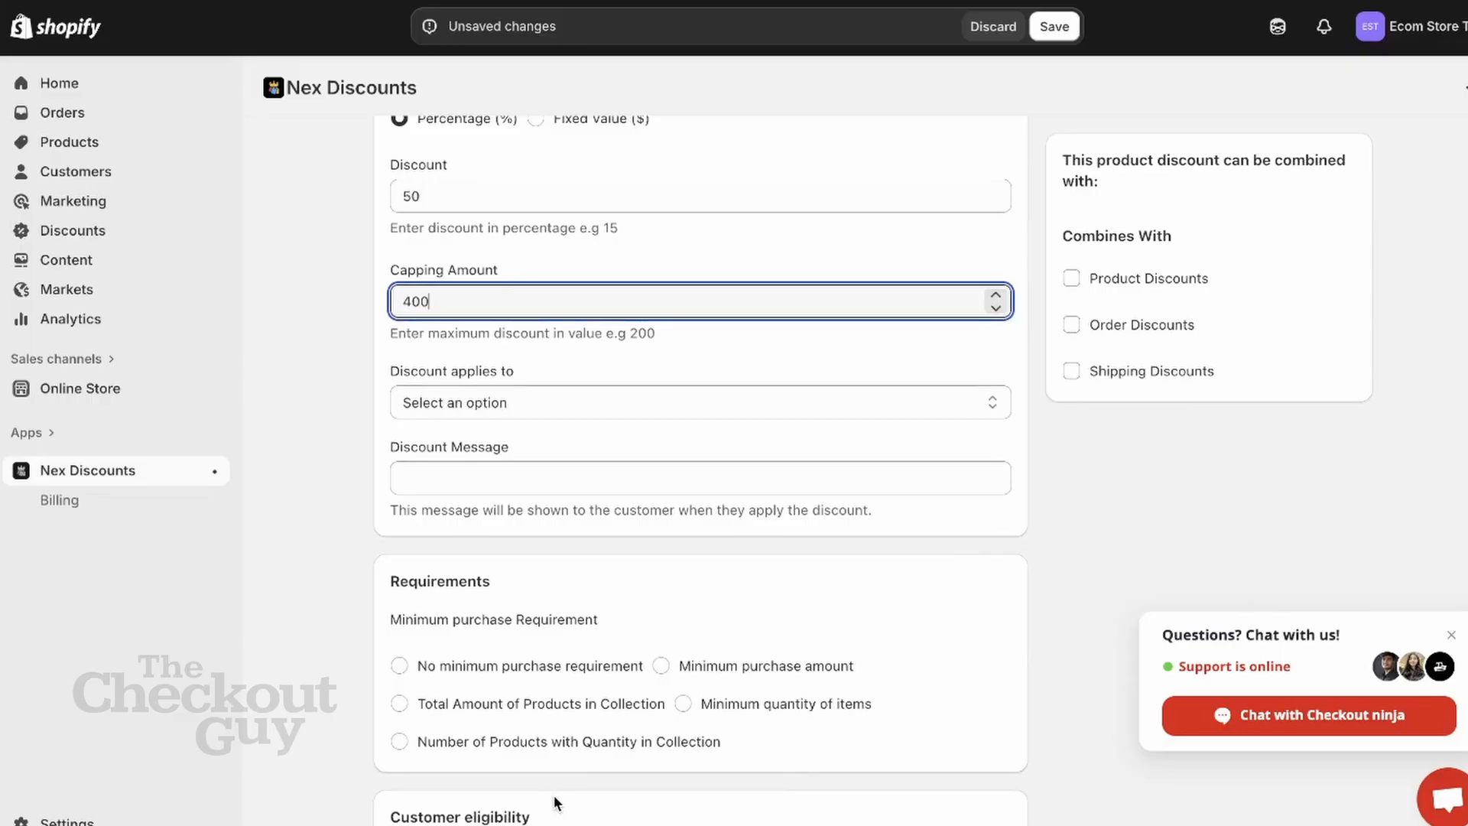
left_click(624, 403)
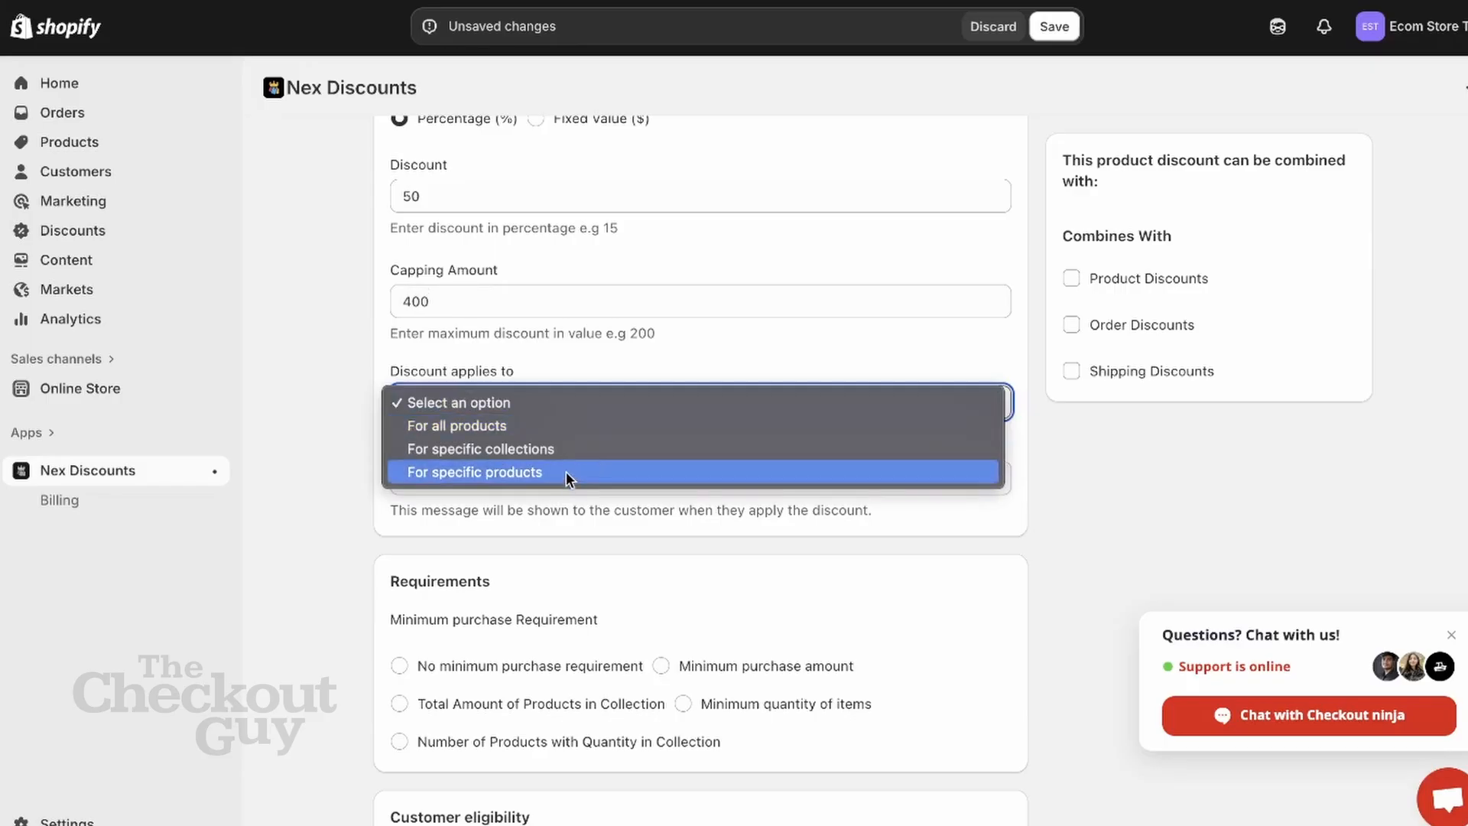
left_click(593, 434)
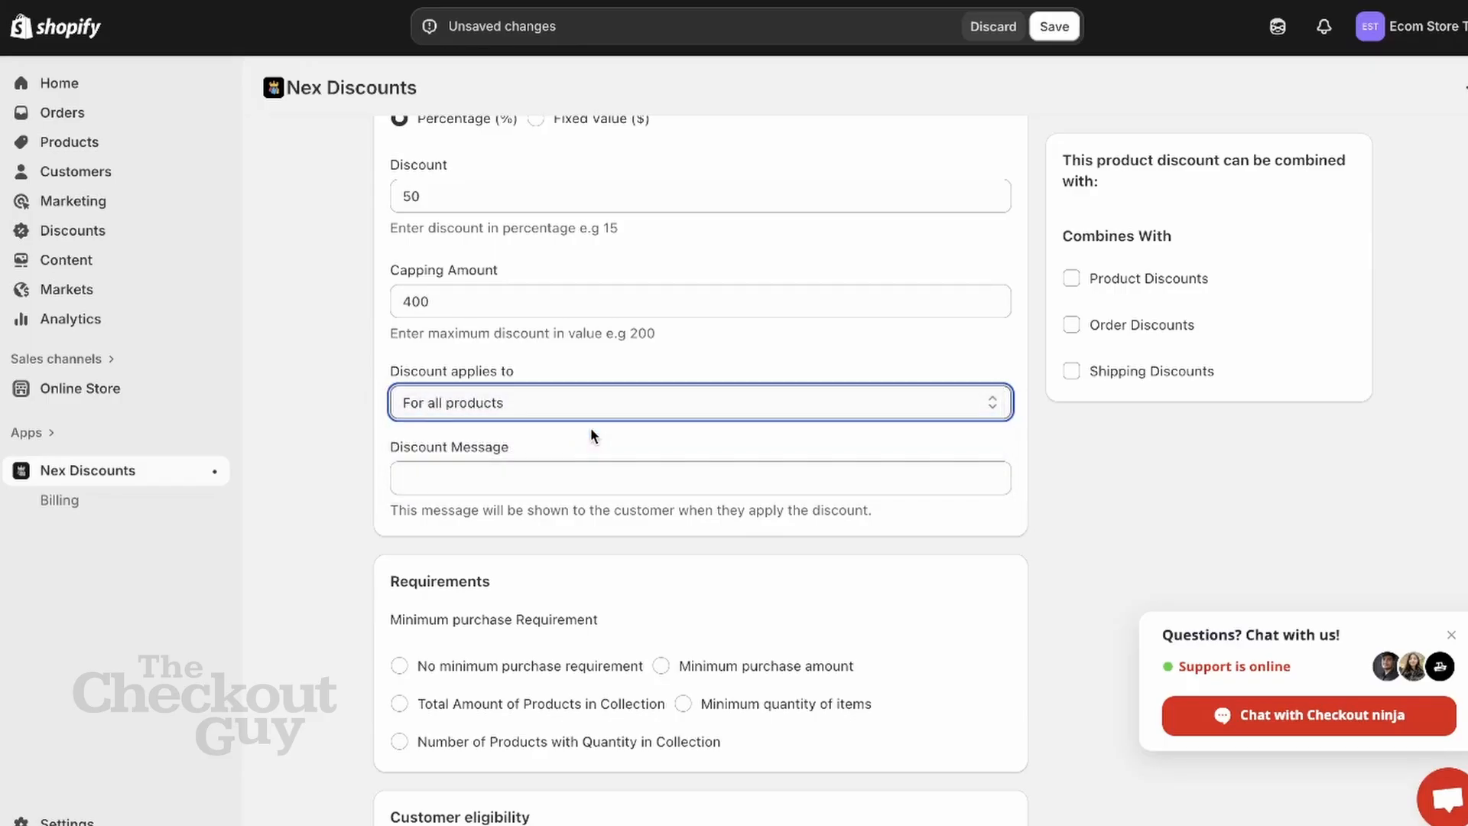
- Set no minimum purchase requirement and make all customers eligible for the discount
scroll(593, 434, "down", 3)
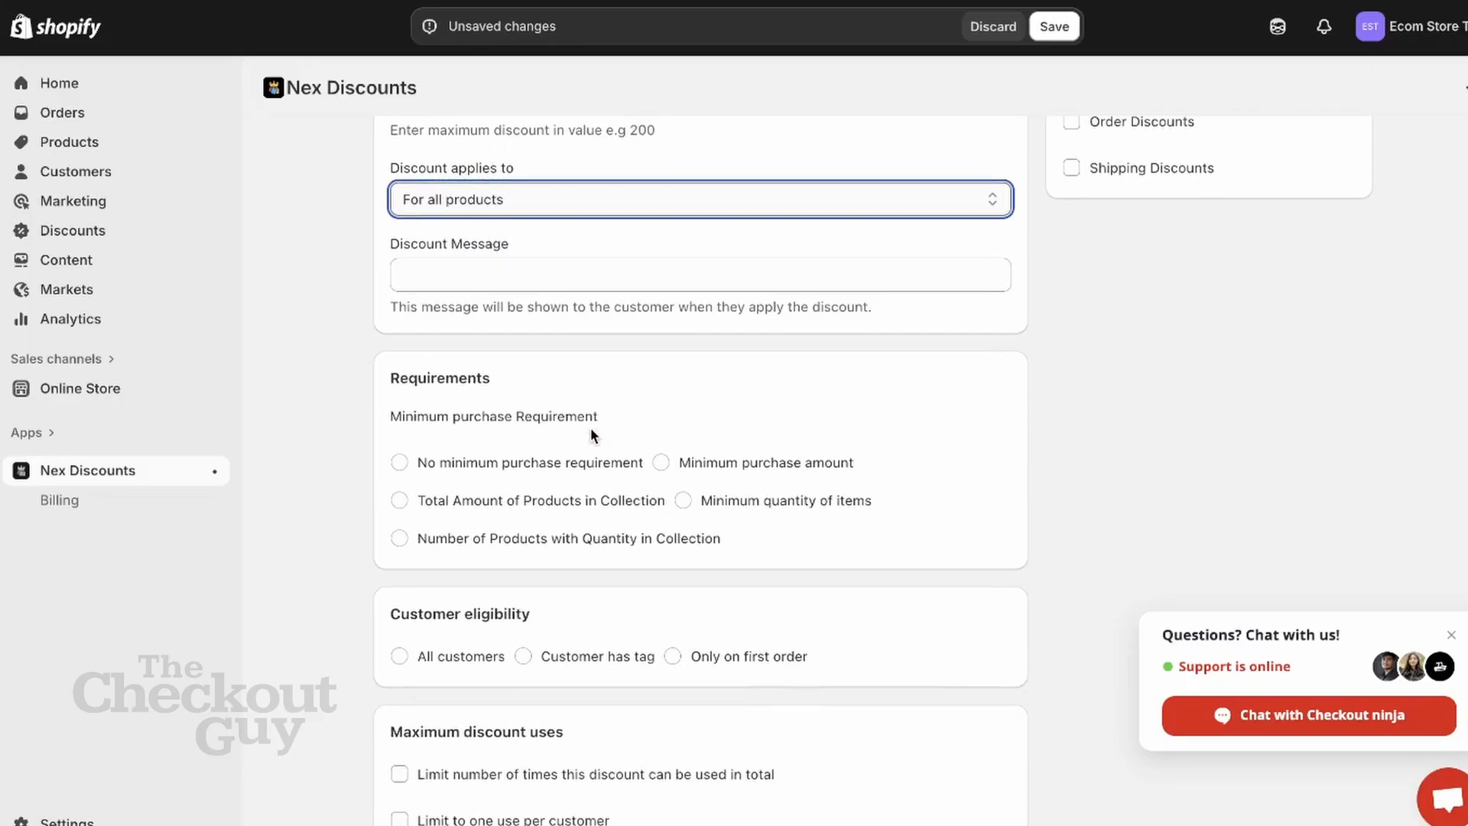
left_click(611, 473)
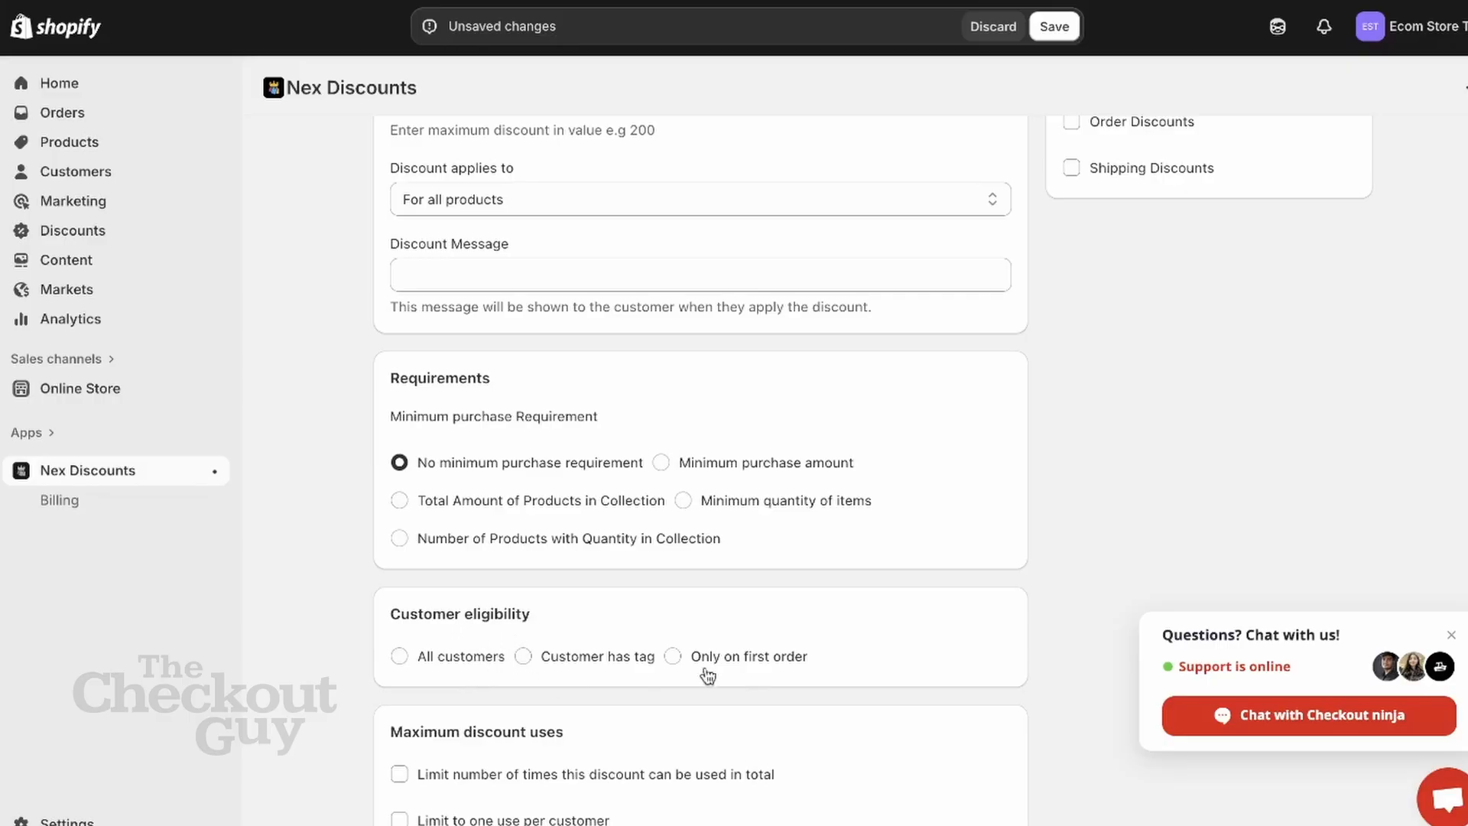
left_click(466, 662)
- Limit the discount to 100 total uses and to one use per customer
left_click(594, 775)
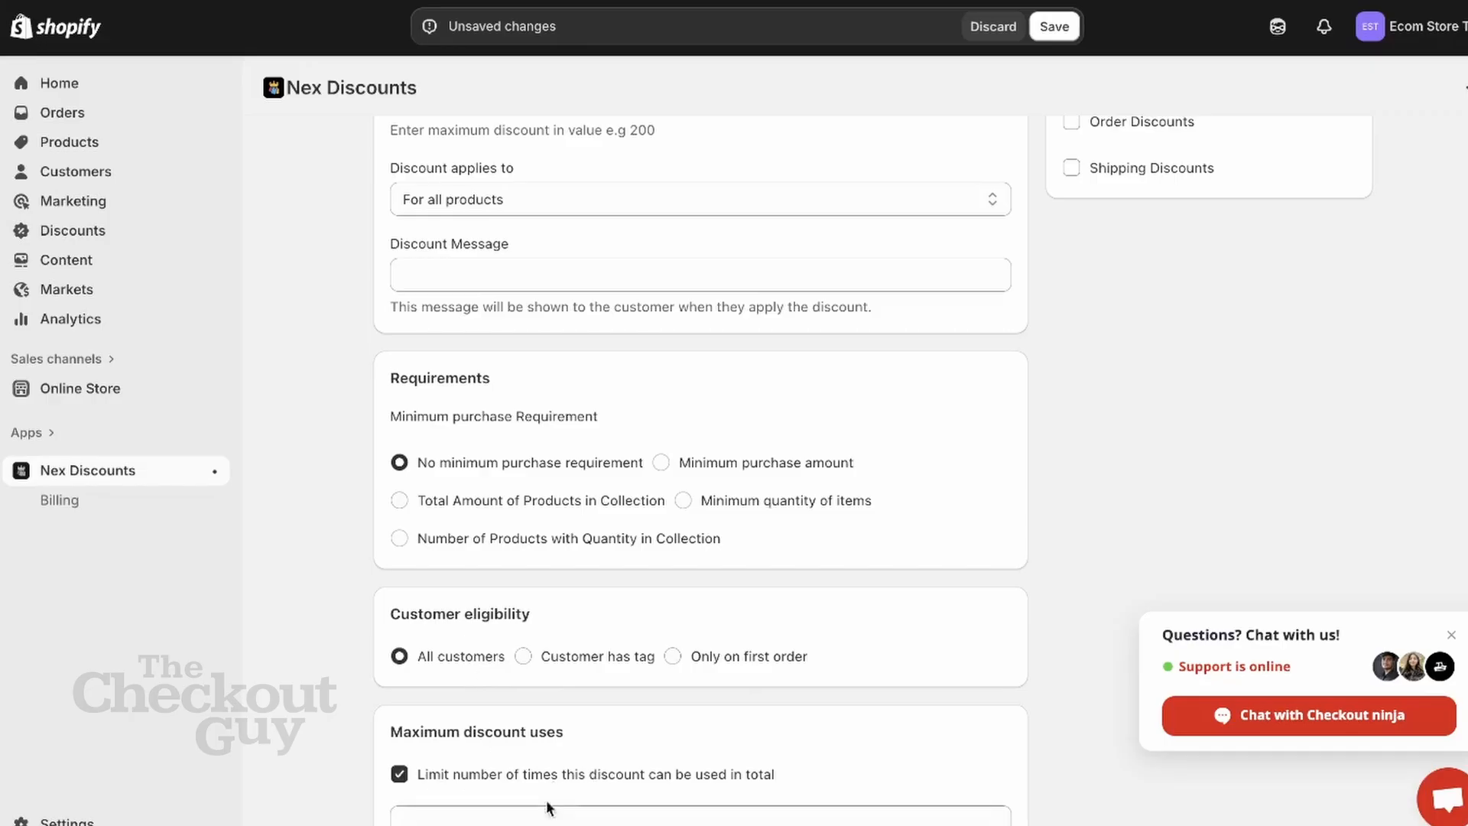
left_click(544, 818)
type("100")
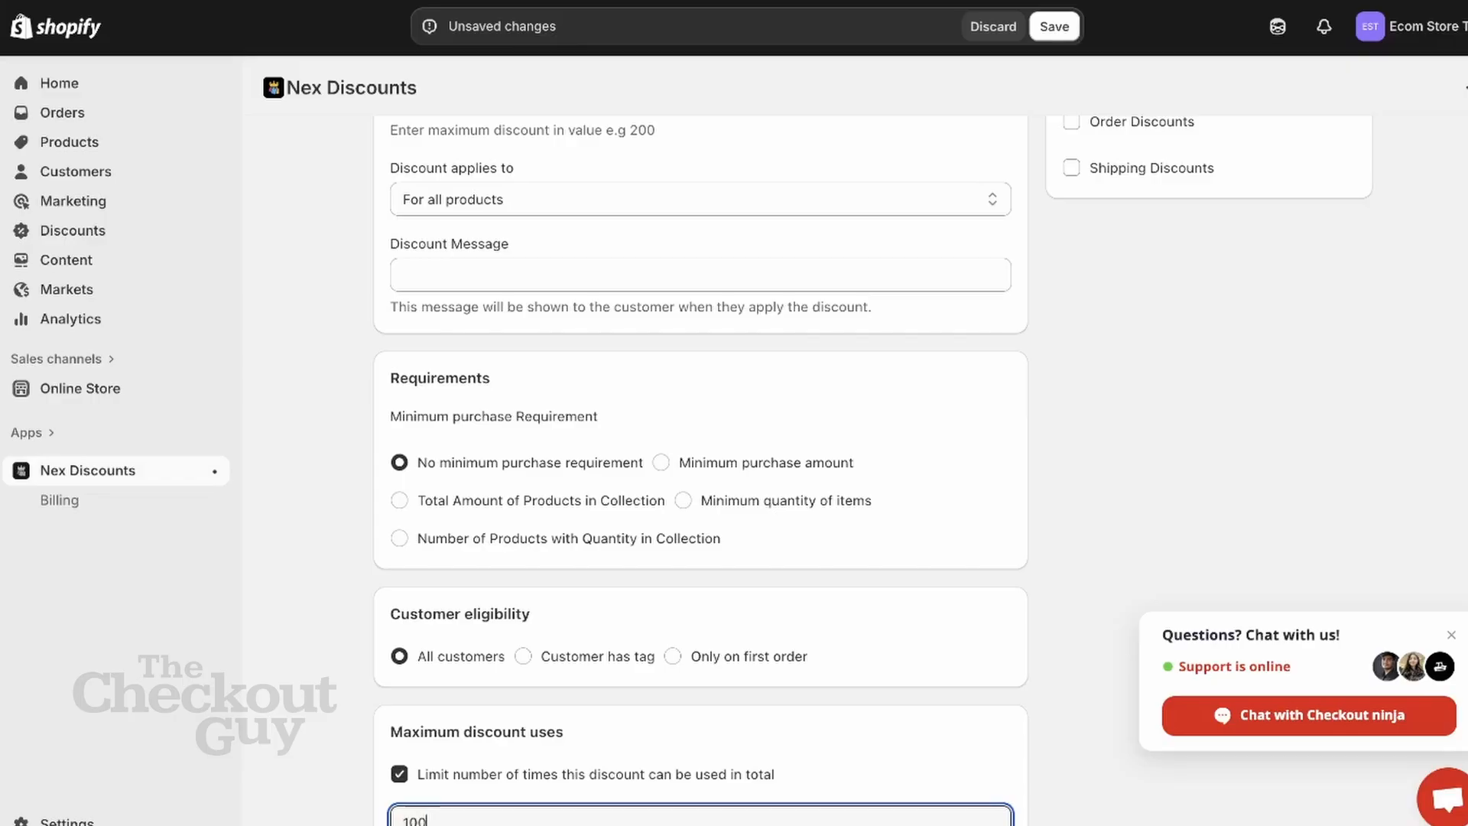
left_click(901, 711)
scroll(901, 711, "down", 1)
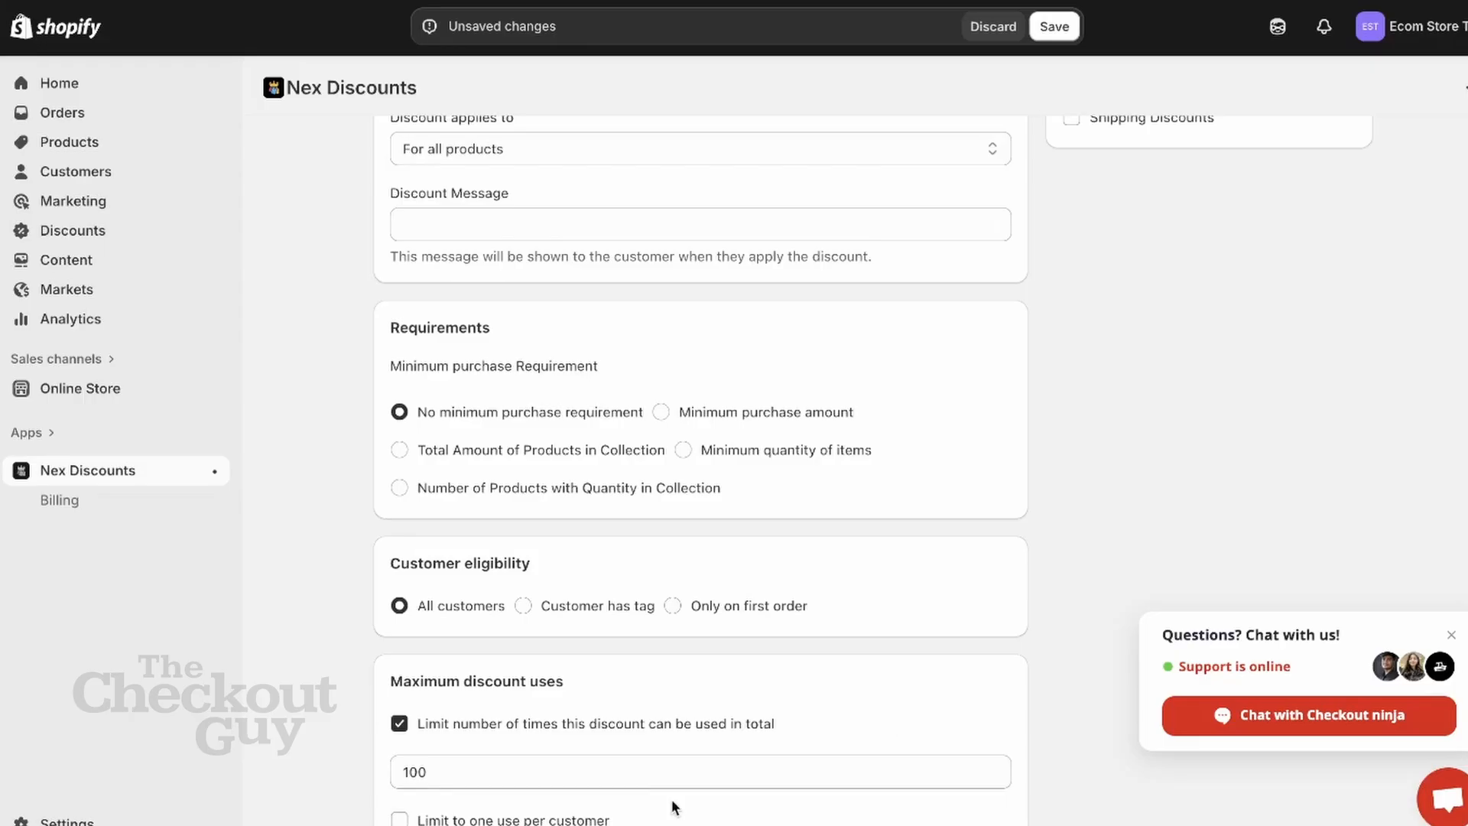
left_click(591, 823)
- Save the new discount and copy the HALLOWEEN400 code from the store's Discounts list
scroll(757, 512, "up", 8)
scroll(758, 511, "down", 2)
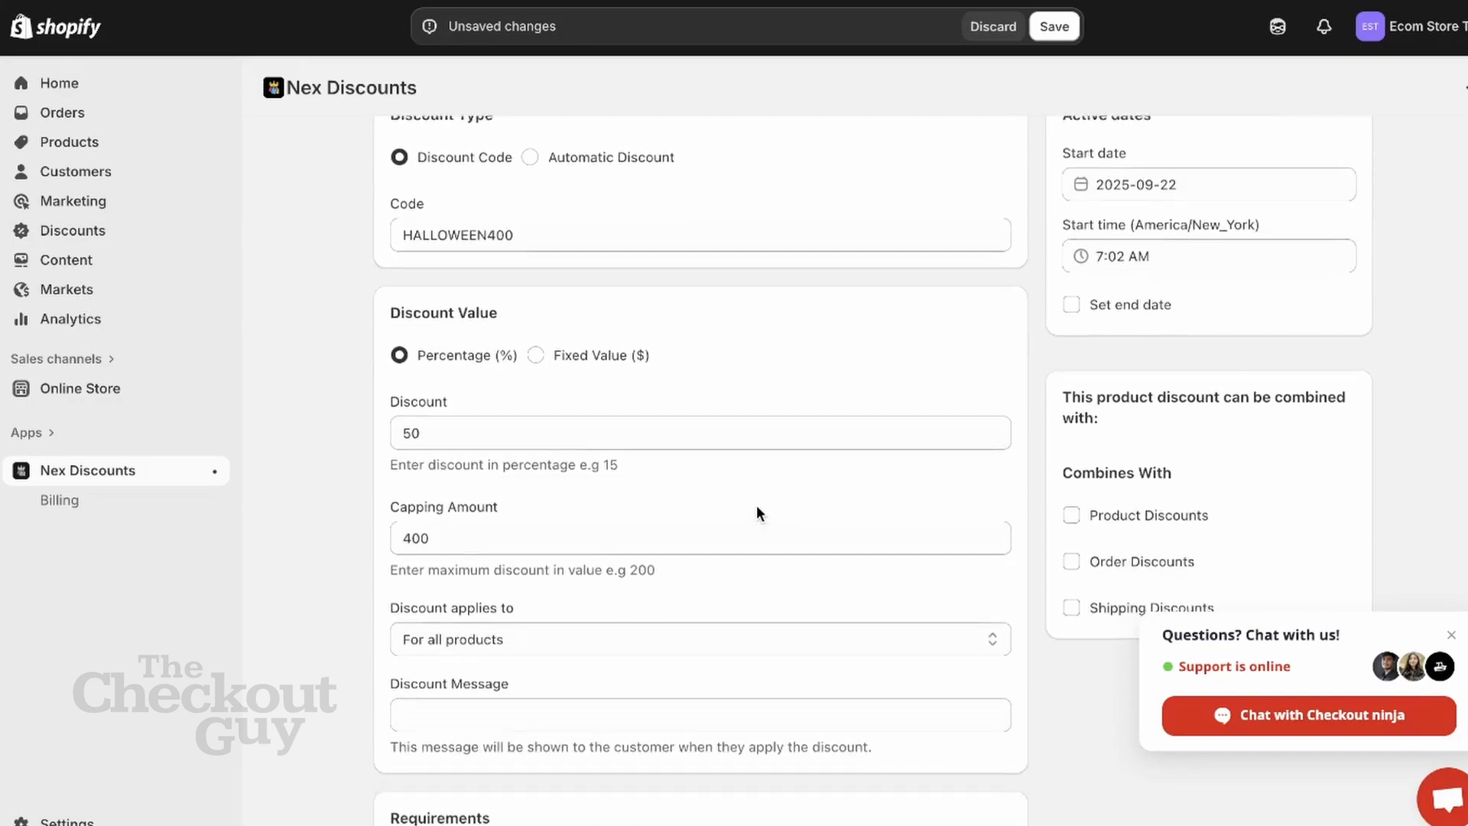
scroll(757, 504, "up", 1)
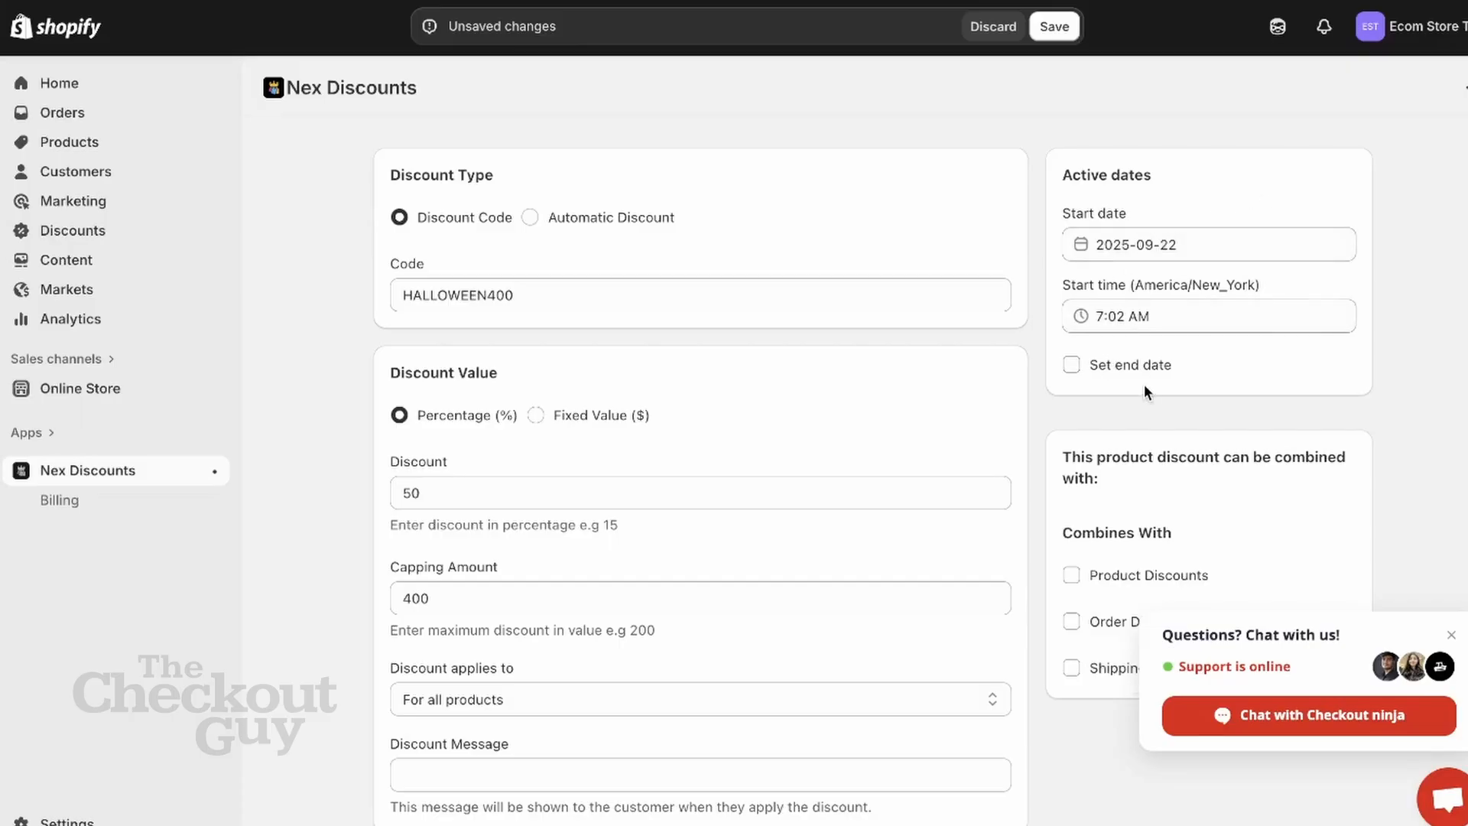
scroll(1144, 384, "down", 2)
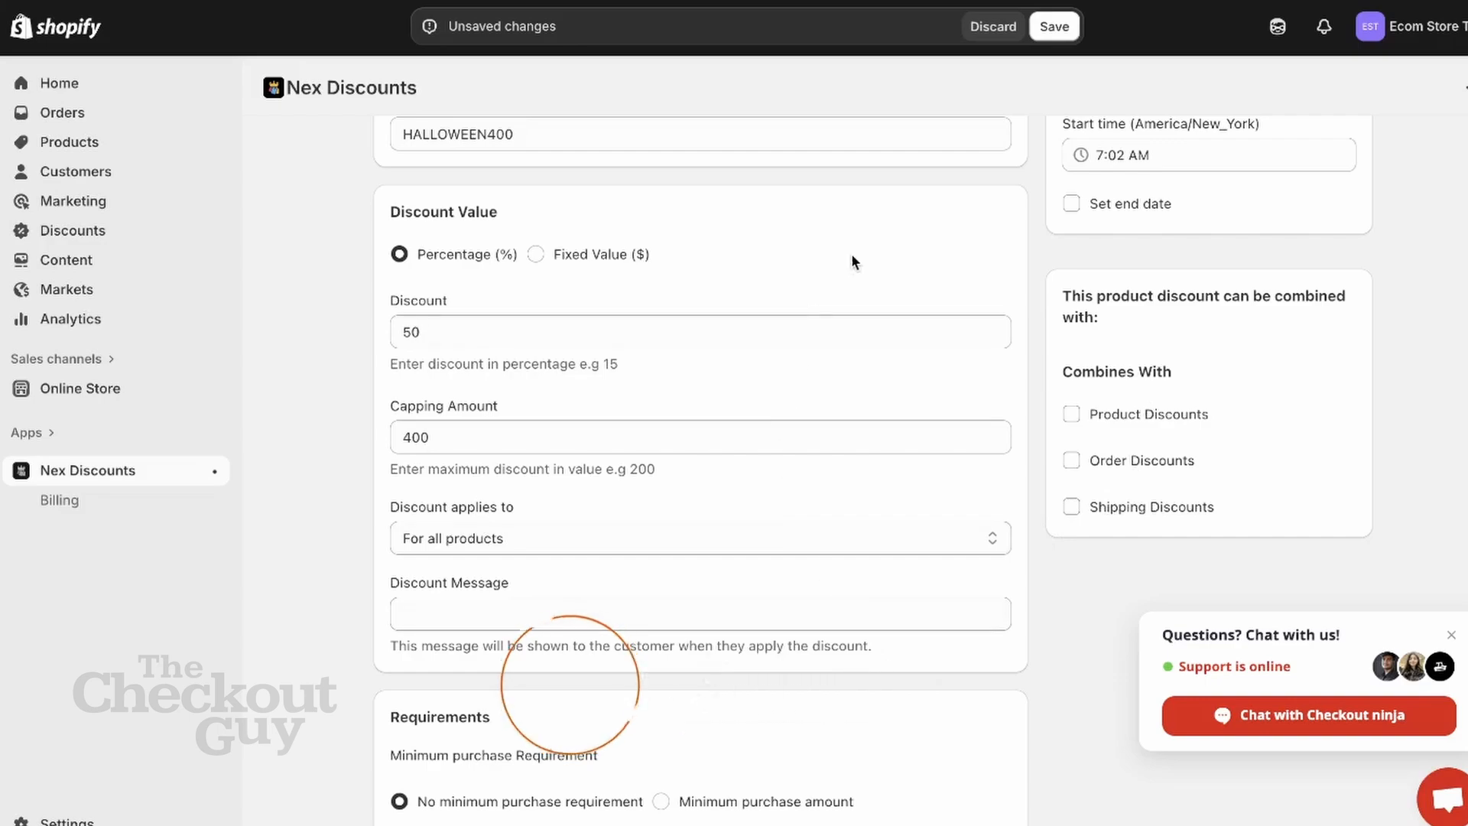
left_click(1049, 29)
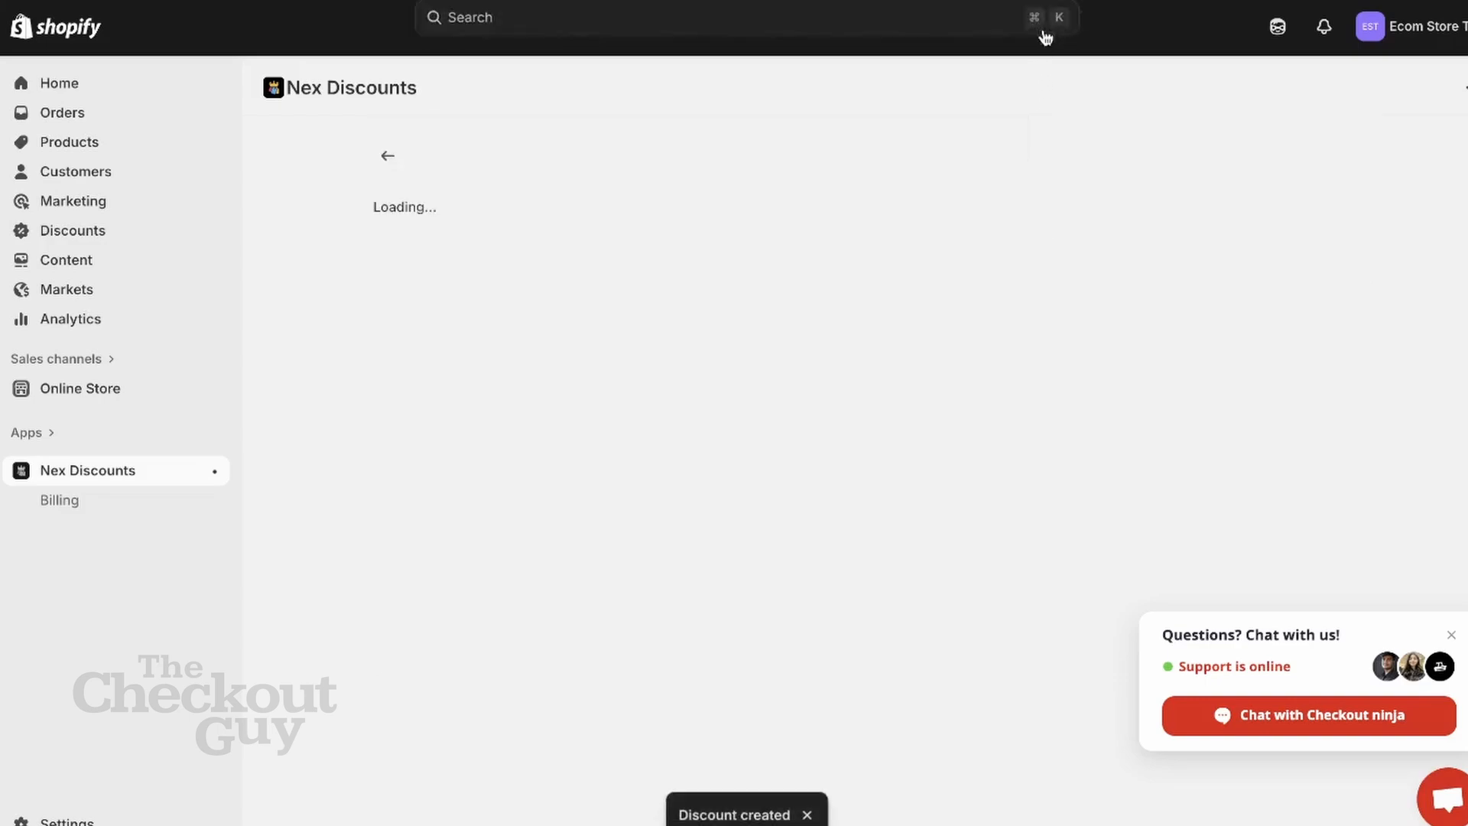
left_click(67, 241)
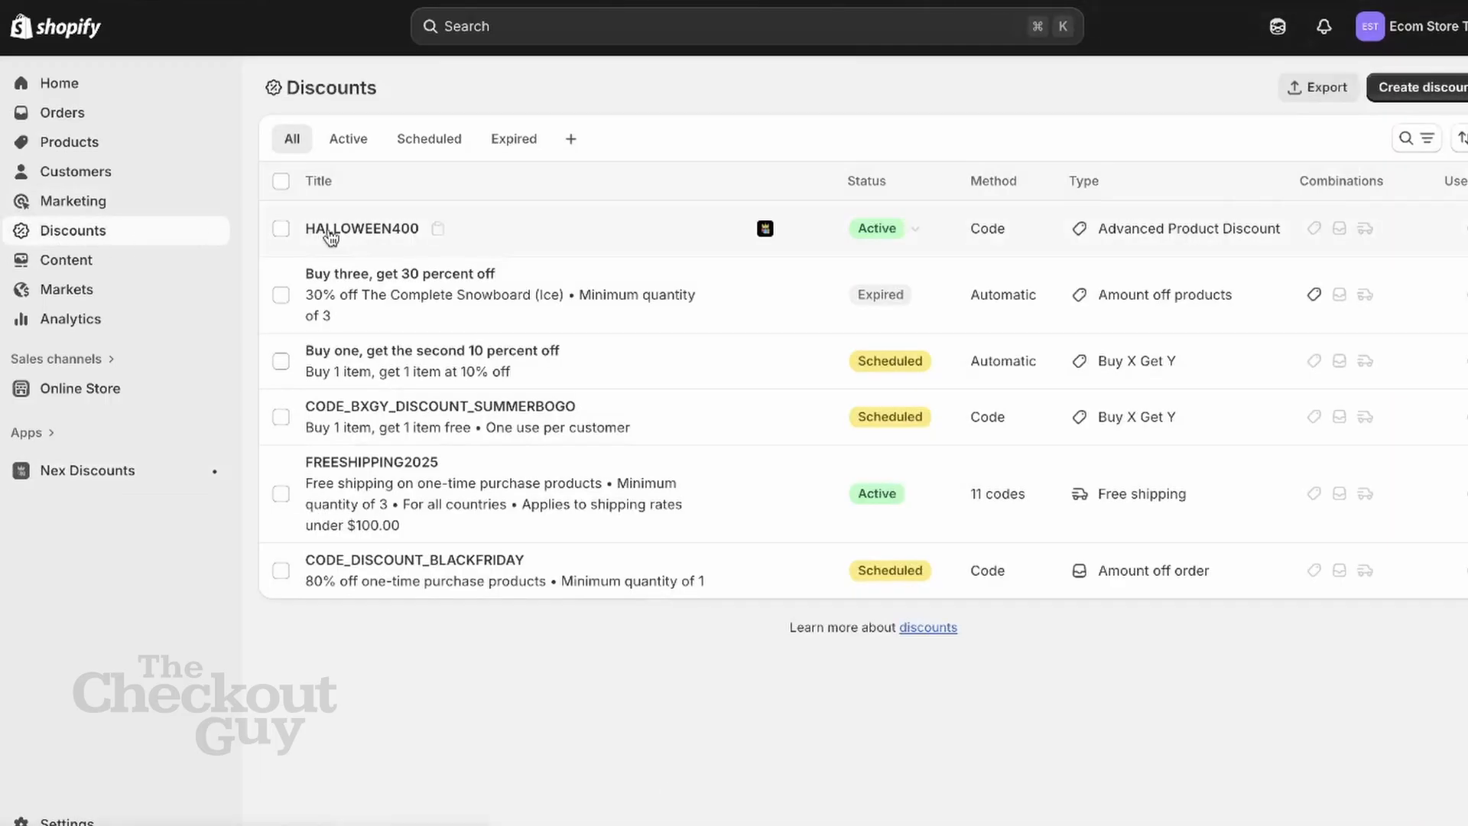
left_click(439, 230)
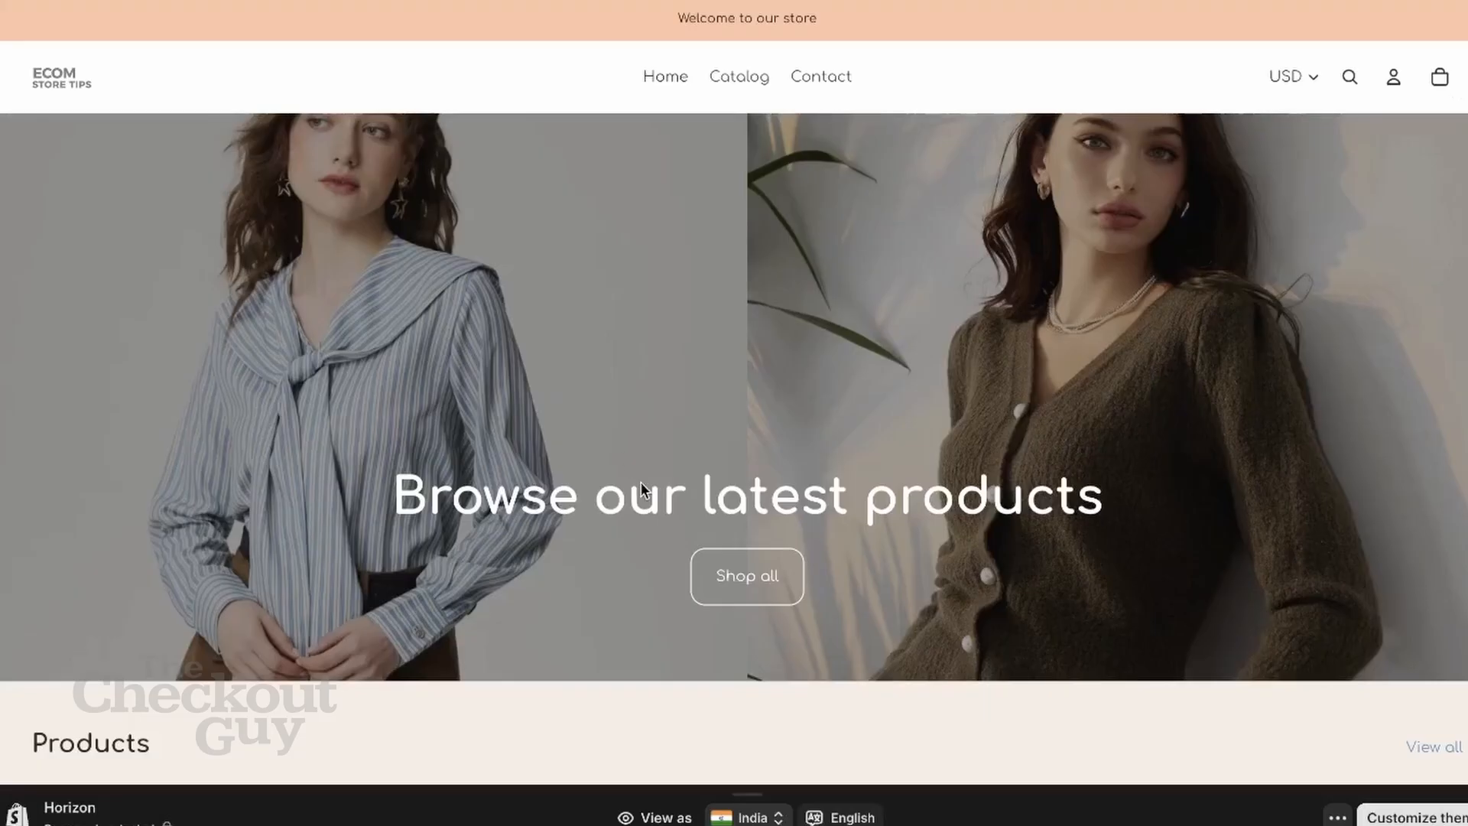
- In the online storefront, open the Ethnic Motifs Printed Top and start a direct checkout for it
scroll(641, 482, "down", 6)
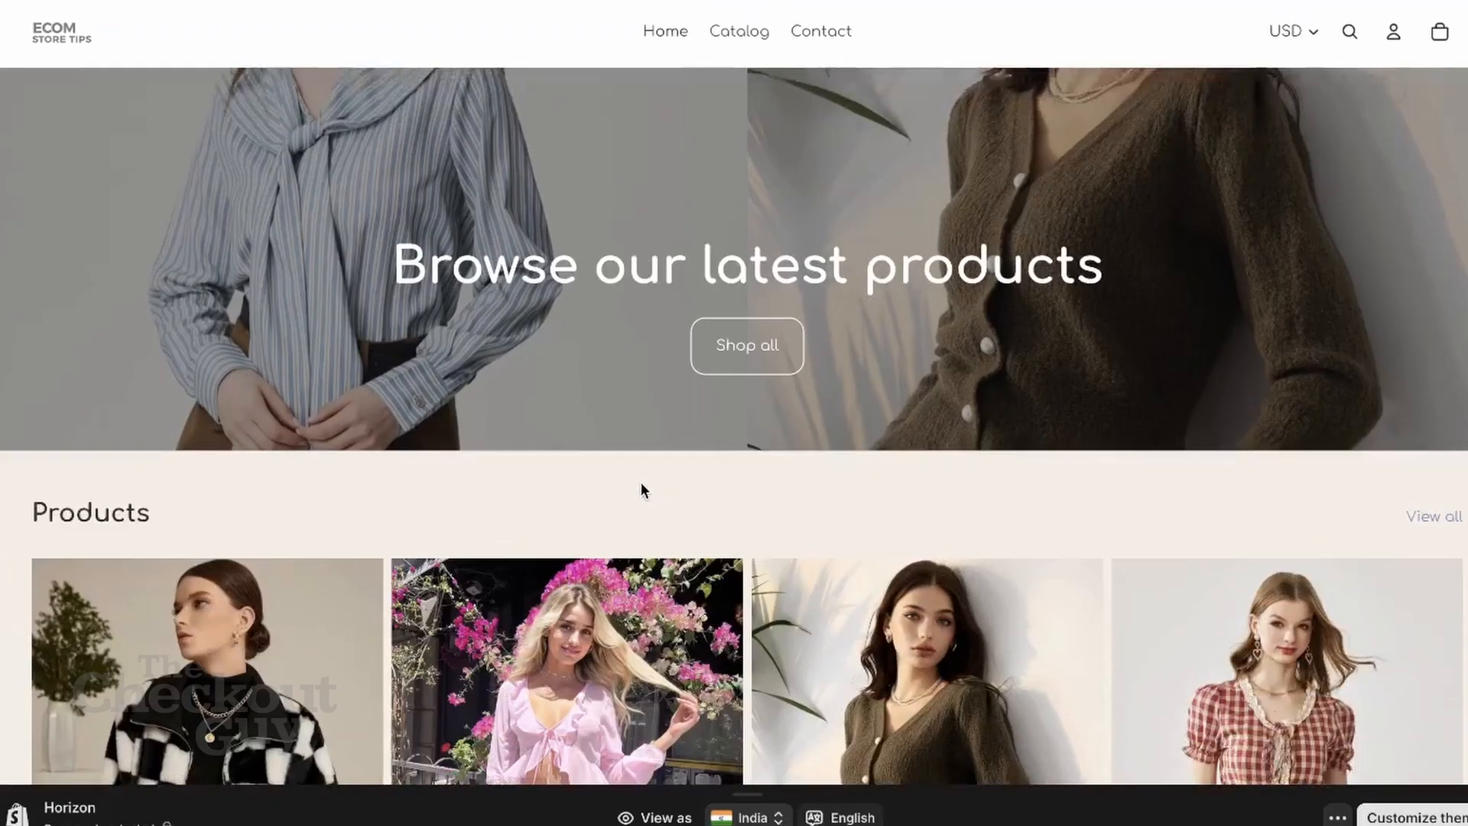
scroll(643, 492, "down", 5)
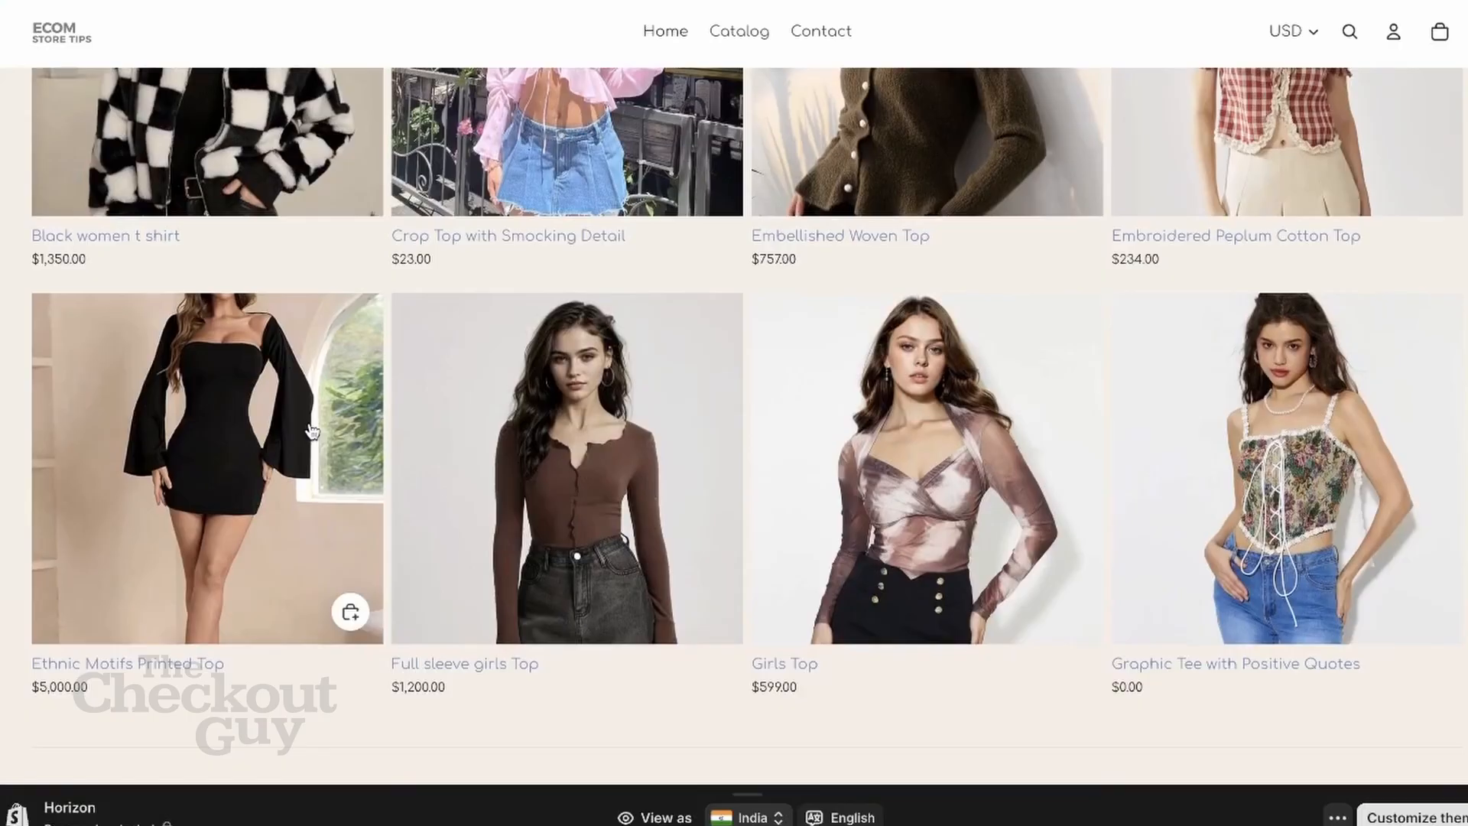
left_click(311, 431)
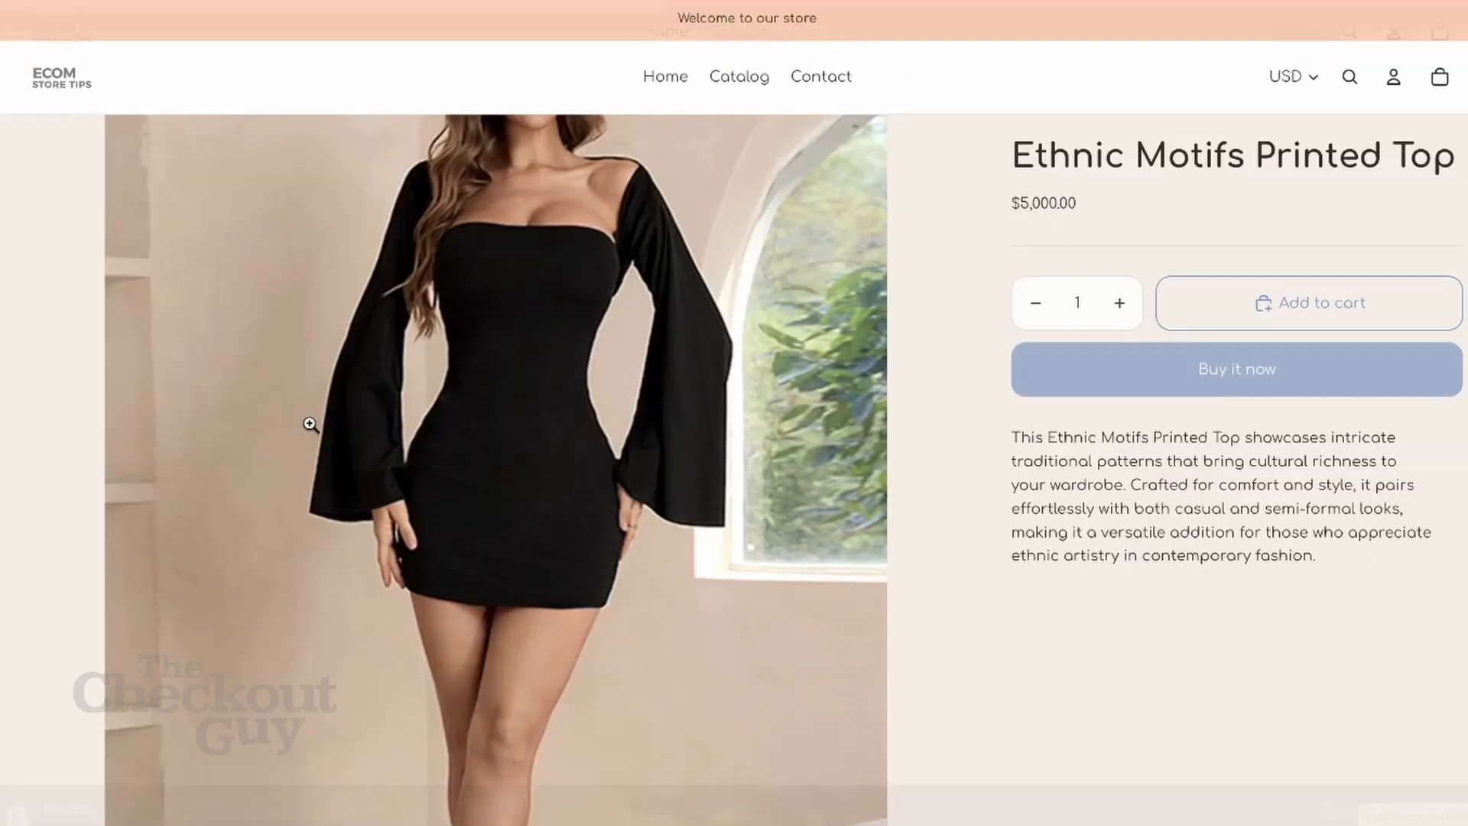
left_click(1284, 380)
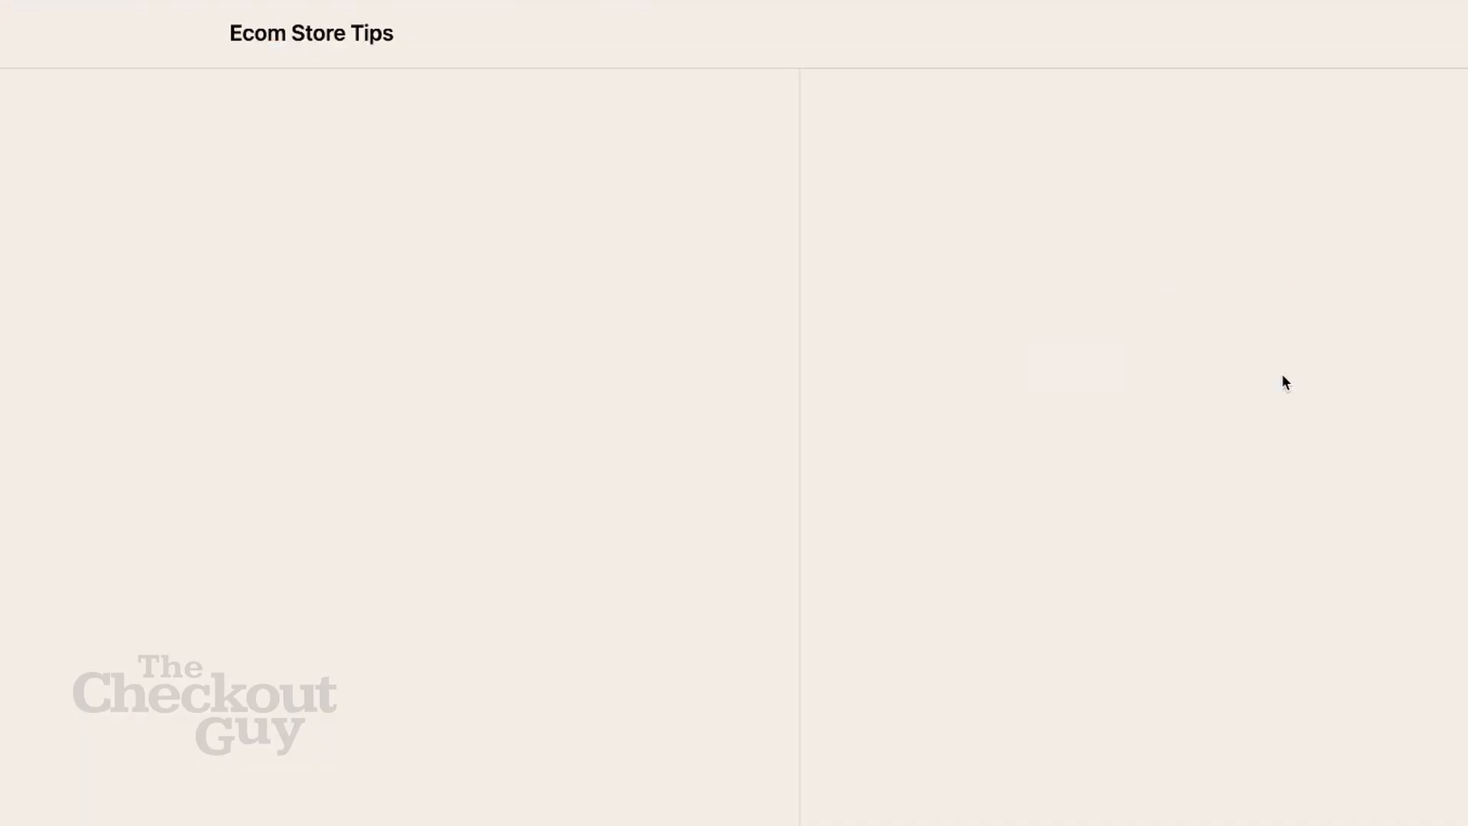
- Apply the code HALLOWEEN400 to the Ethnic Motifs Printed Top checkout and check the discount amount on the item
left_click(1006, 240)
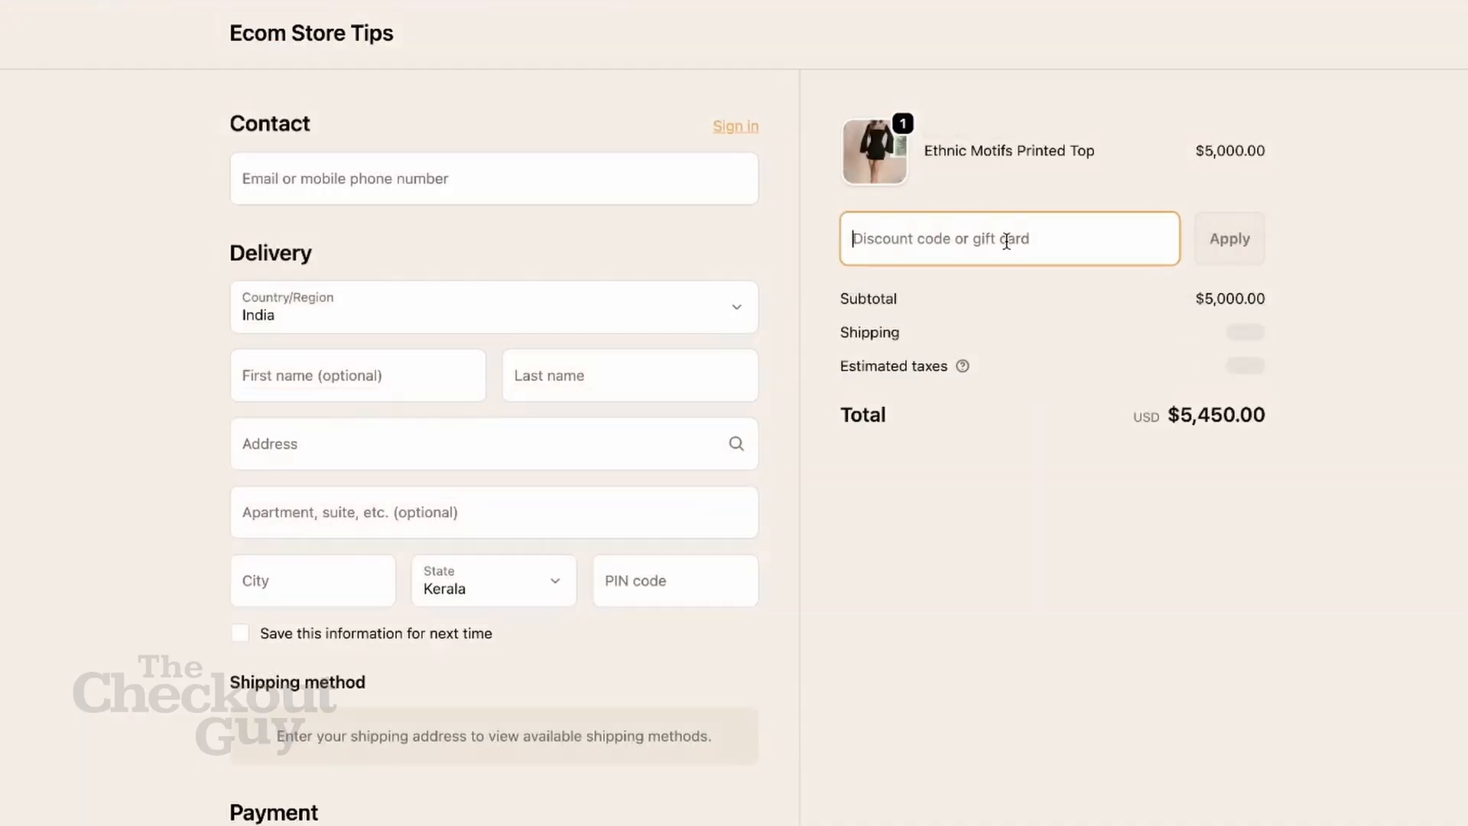
key("ctrl+v")
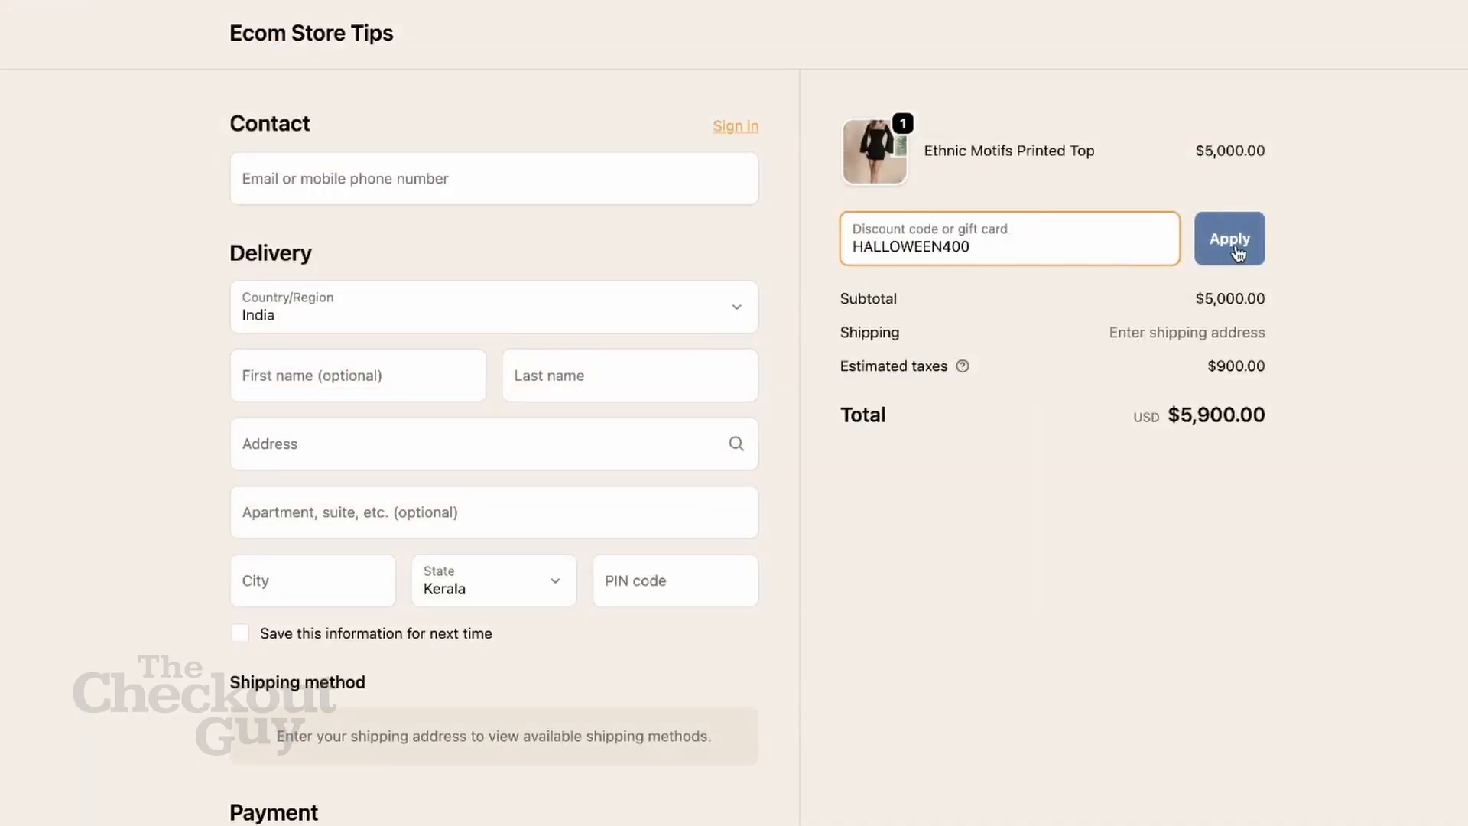
left_click(1236, 249)
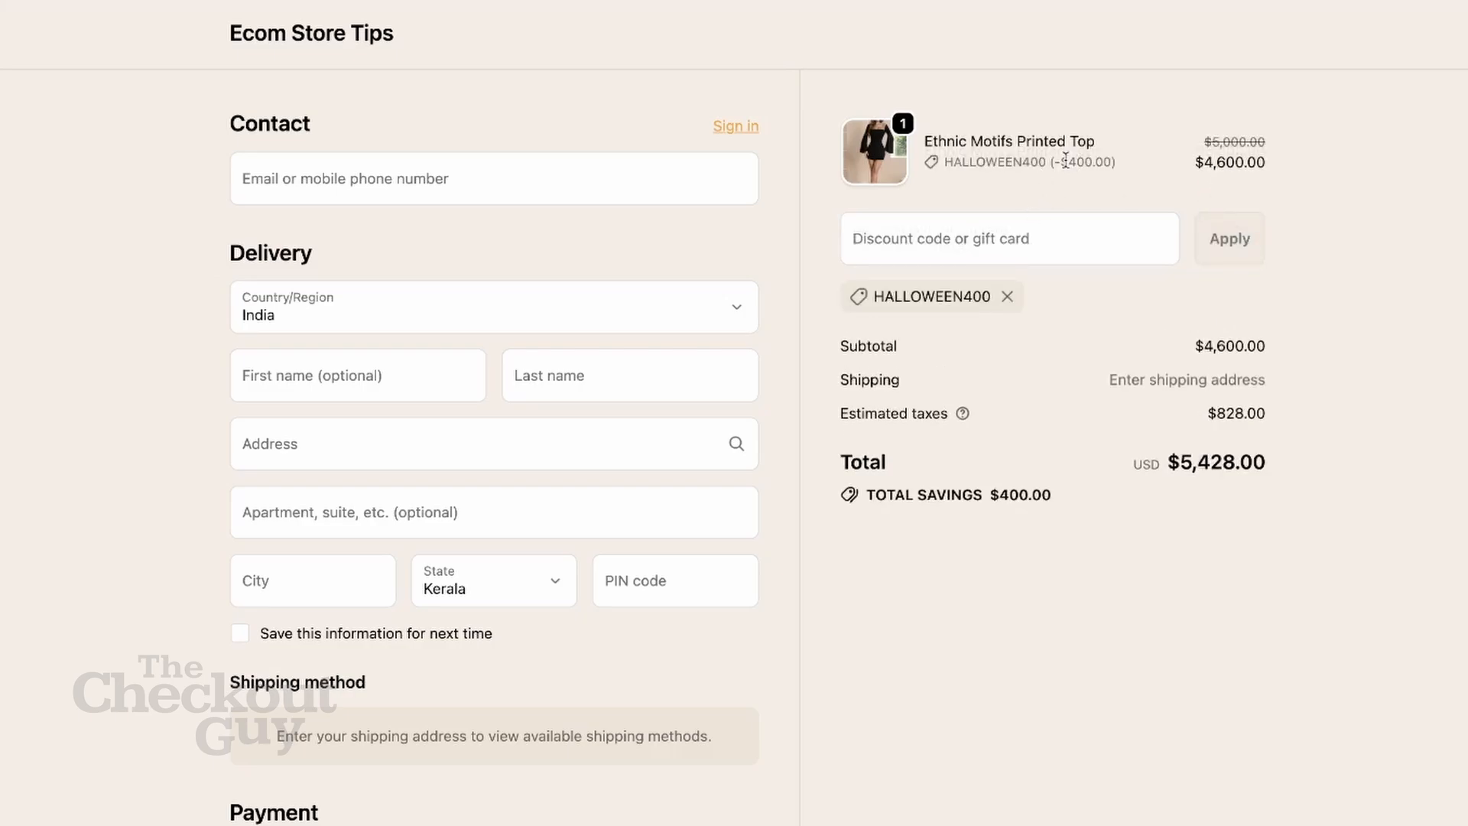
left_click_drag(1061, 162, 1097, 167)
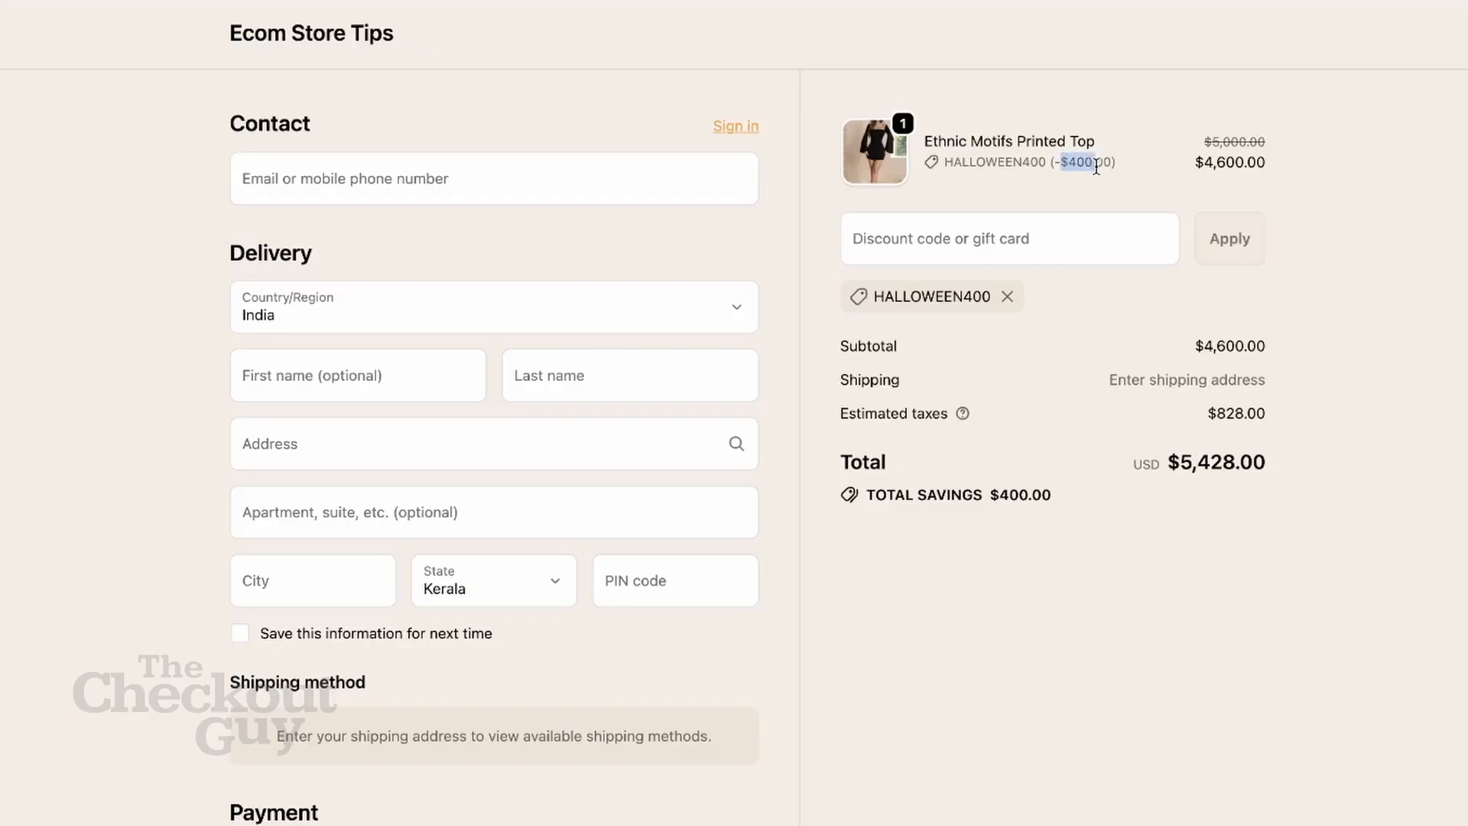
left_click(1204, 148)
- Return to the storefront's product listing, open the Girls Top and start a direct checkout for it
left_click(13, 3)
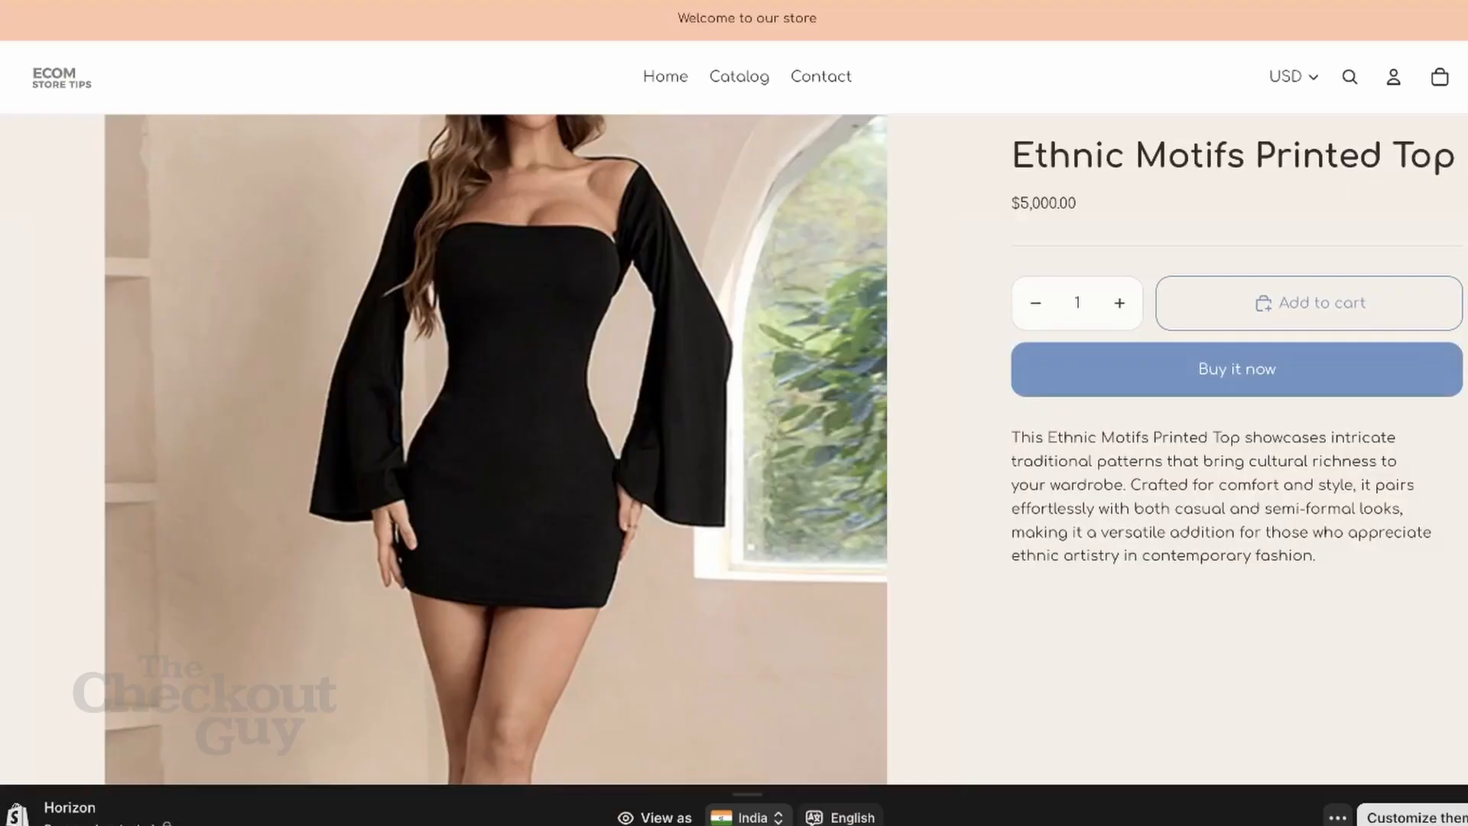
key("alt+Left")
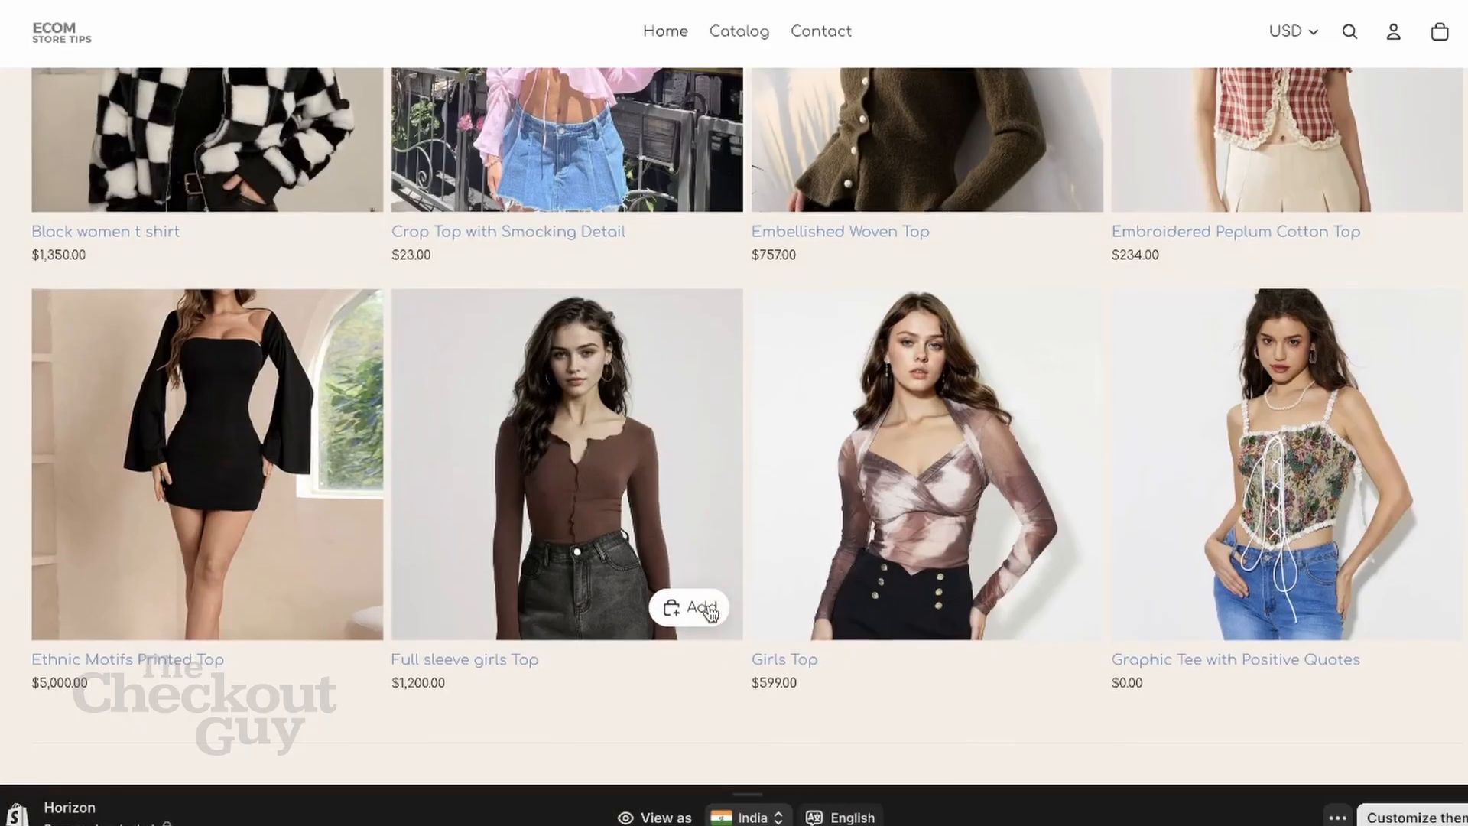
scroll(711, 614, "up", 1)
scroll(711, 614, "up", 3)
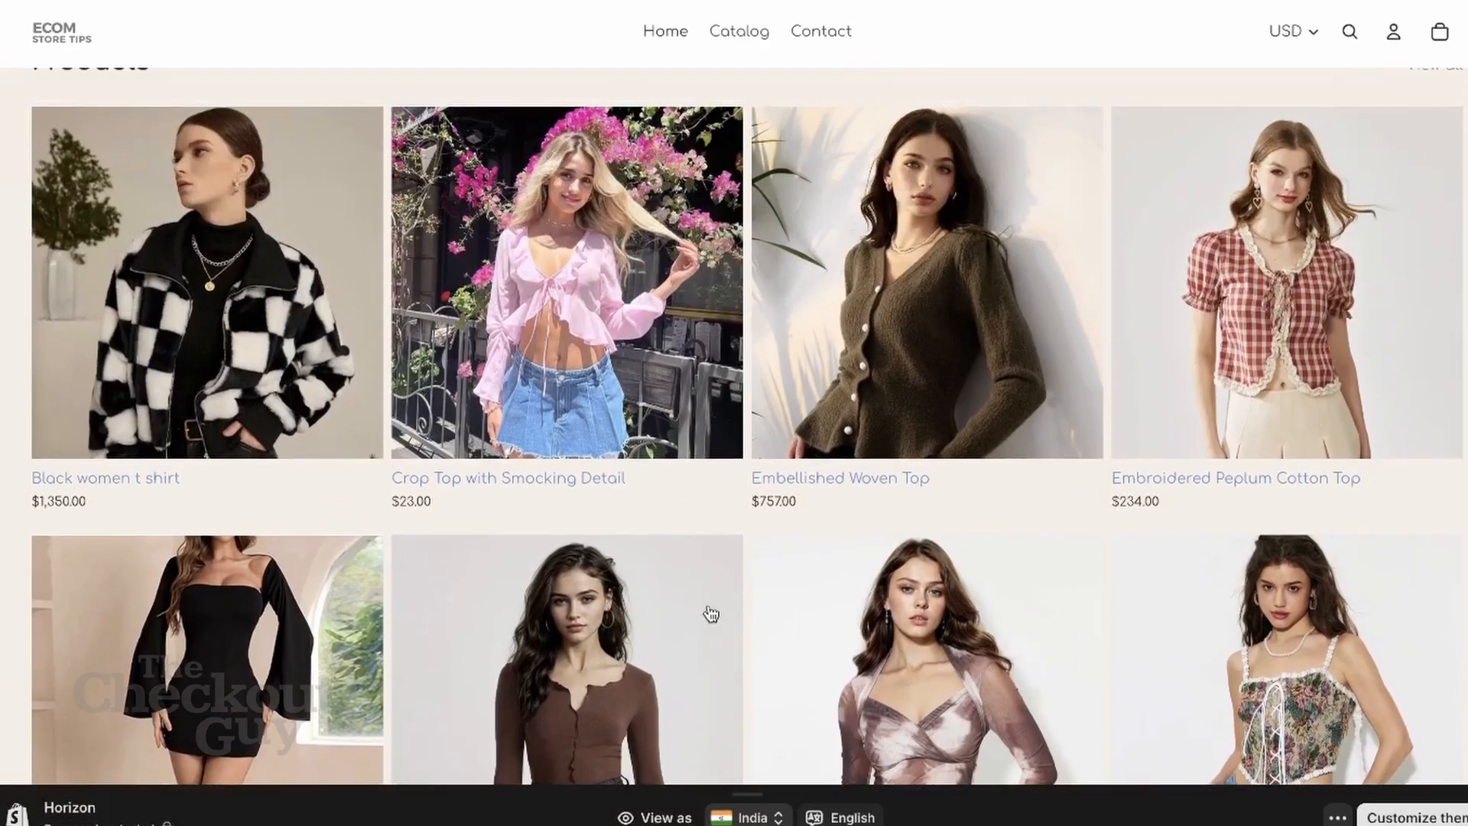
scroll(710, 609, "up", 4)
scroll(710, 609, "down", 8)
scroll(710, 607, "up", 1)
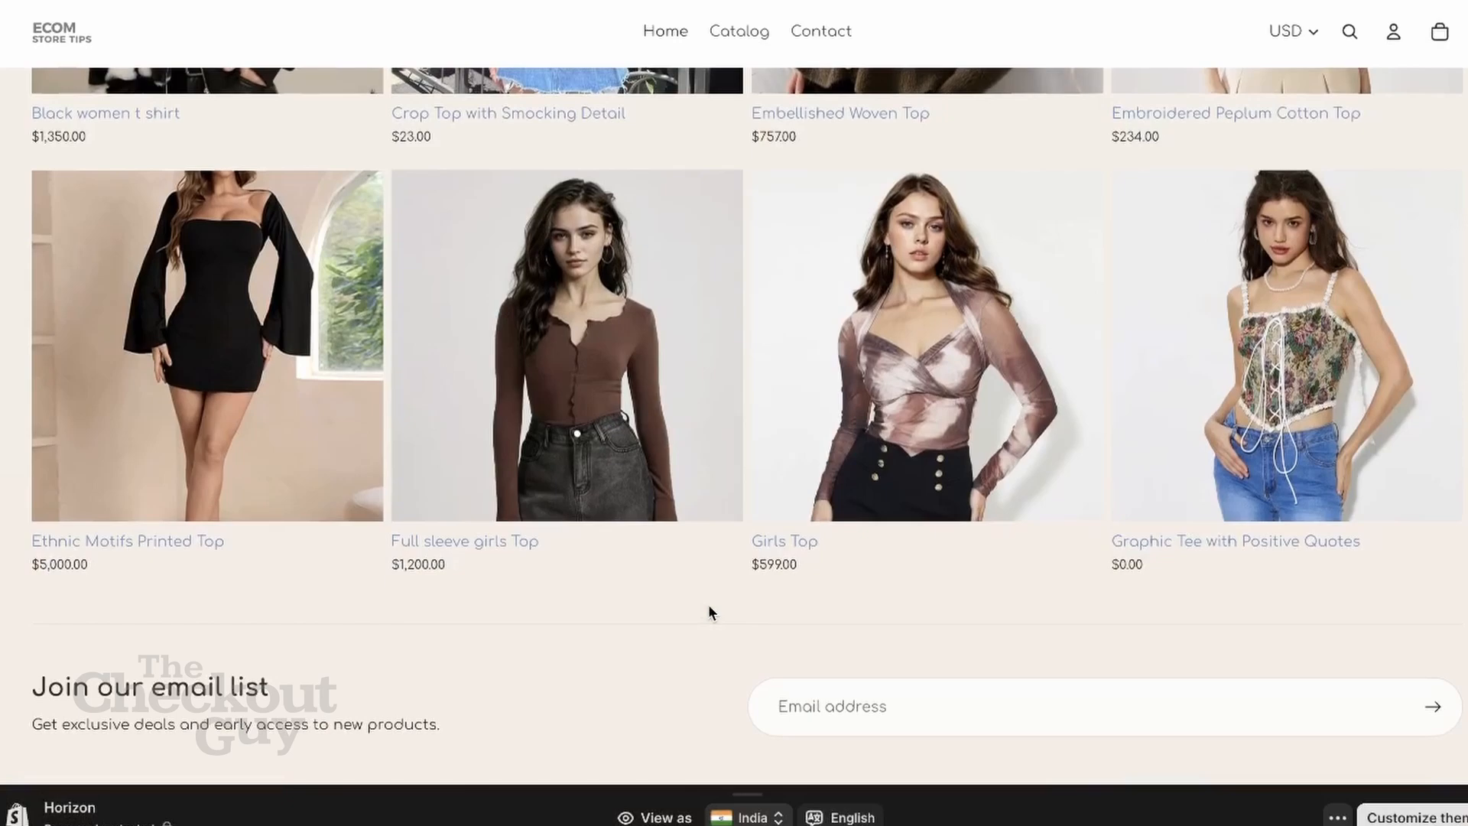
left_click(896, 321)
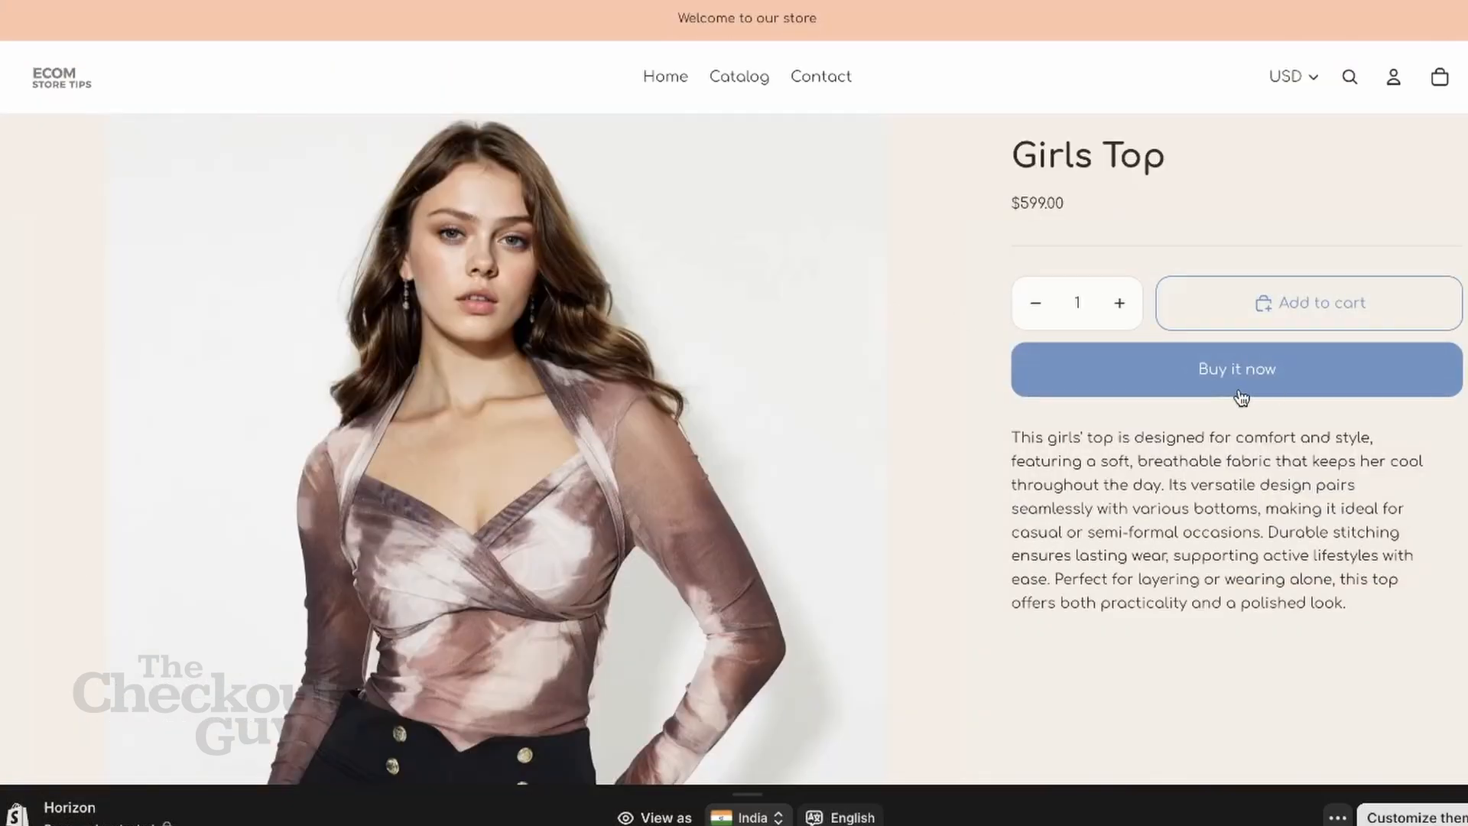
left_click(1237, 369)
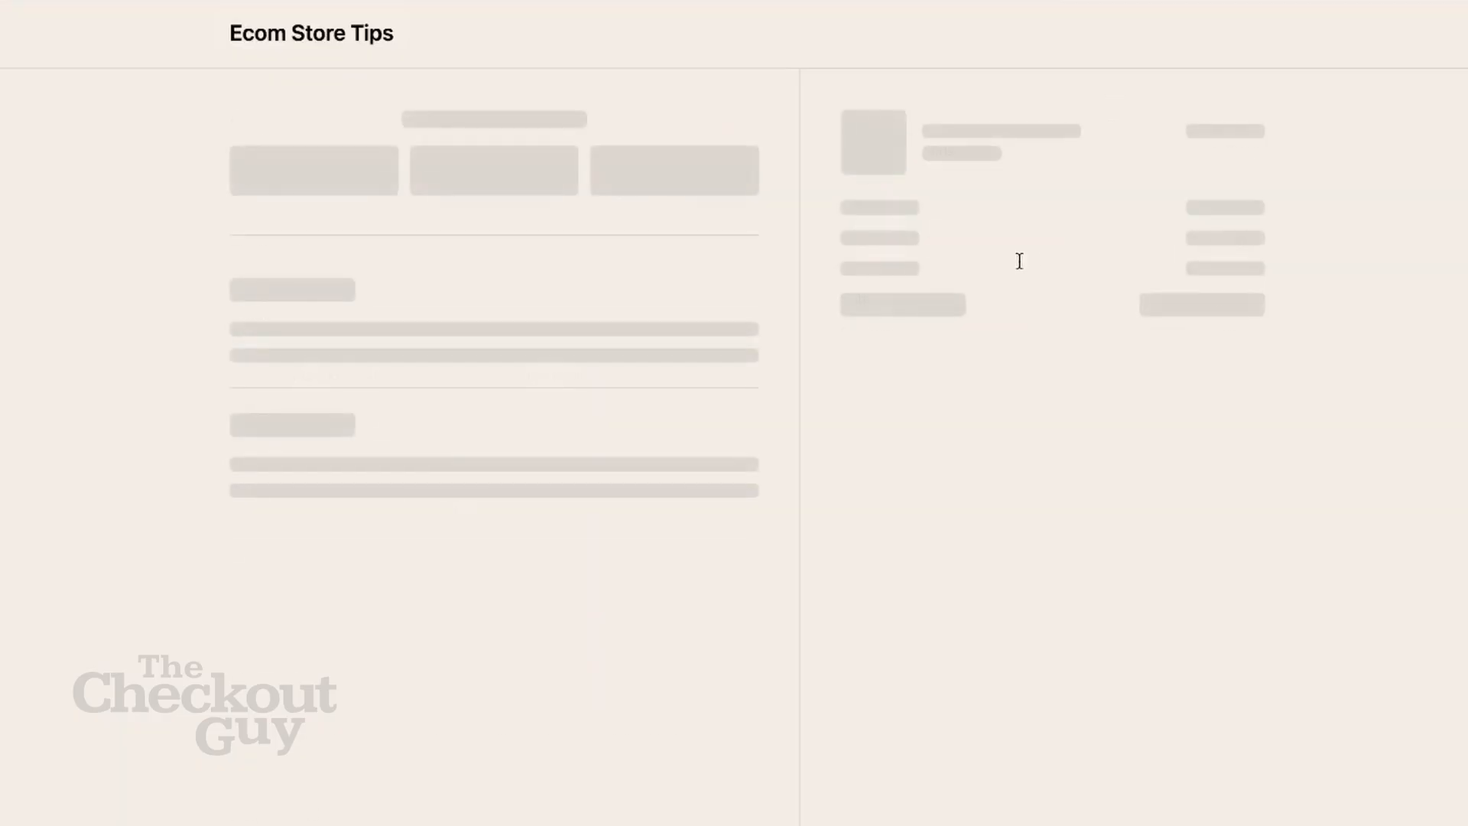
- Apply the code HALLOWEEN400 to the Girls Top checkout
left_click(958, 237)
key("ctrl+v")
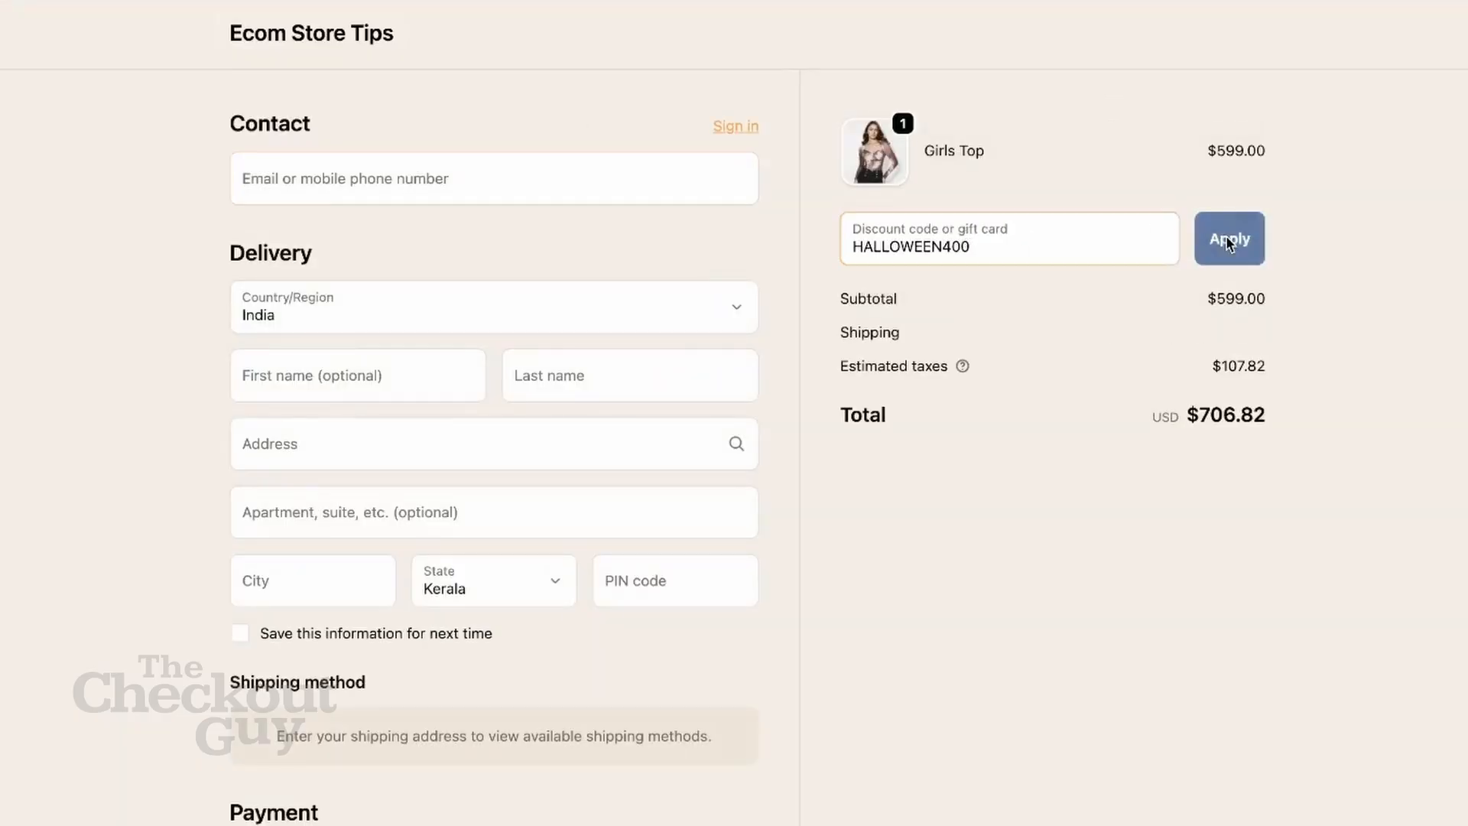
left_click(1229, 243)
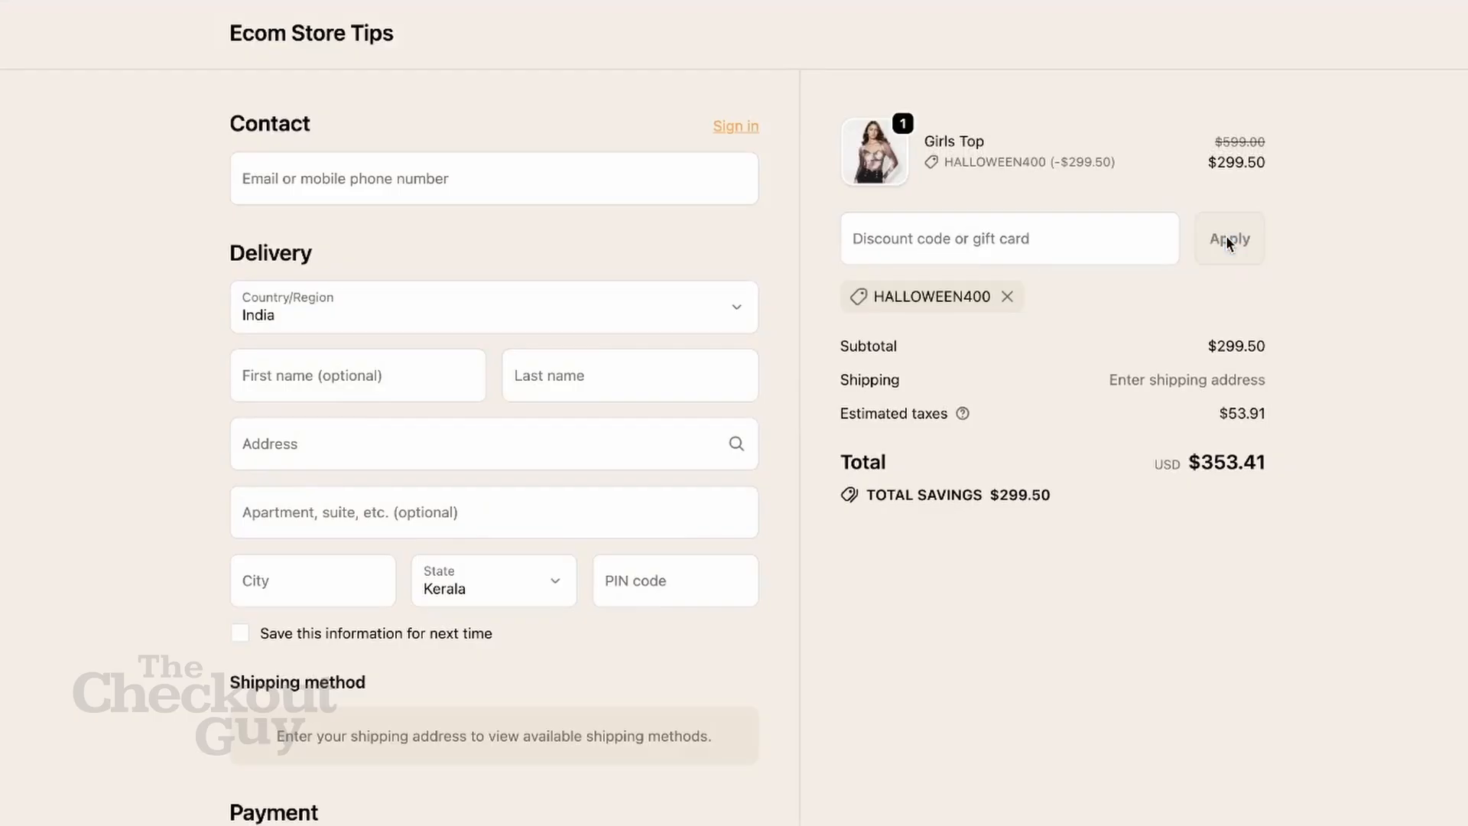